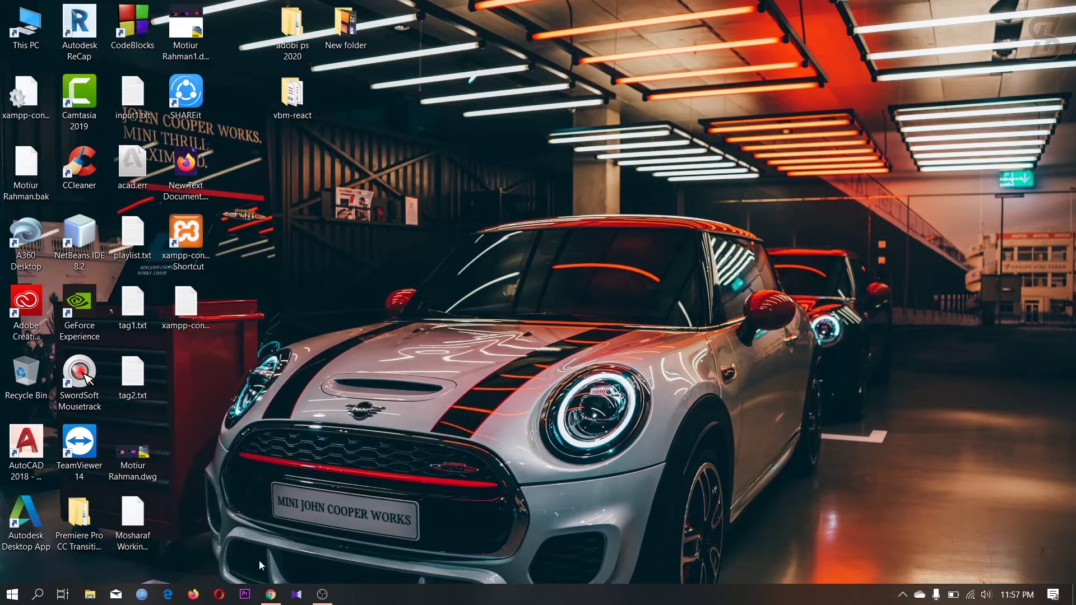
- Search Google for 'oracle' in Chrome and dismiss the location prompt
{"action": "left_click", "coordinate": [270, 595]}
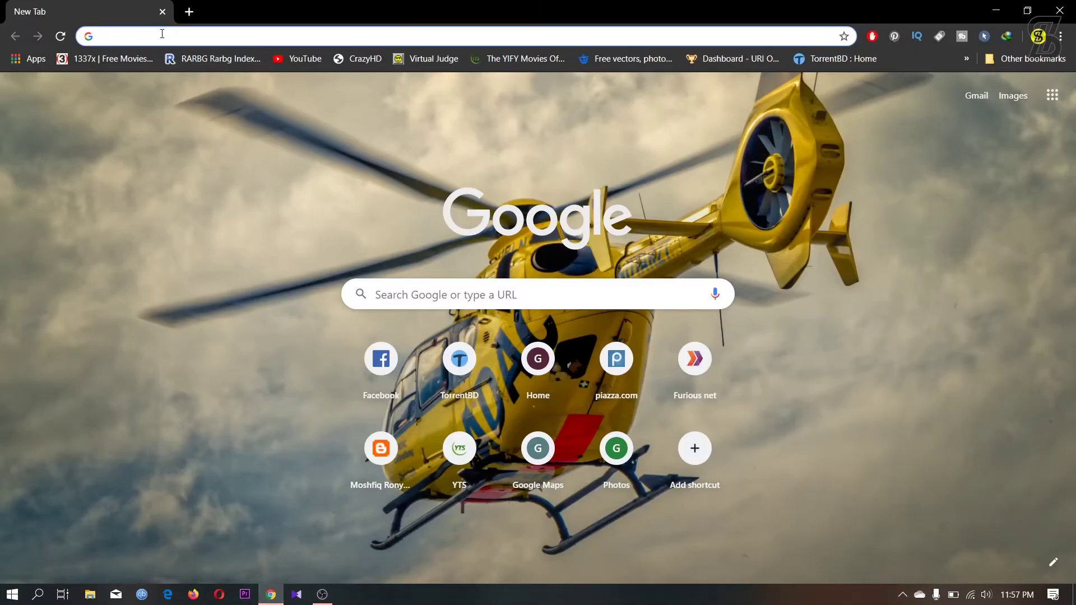
{"action": "type", "text": "or"}
{"action": "key", "text": "Return"}
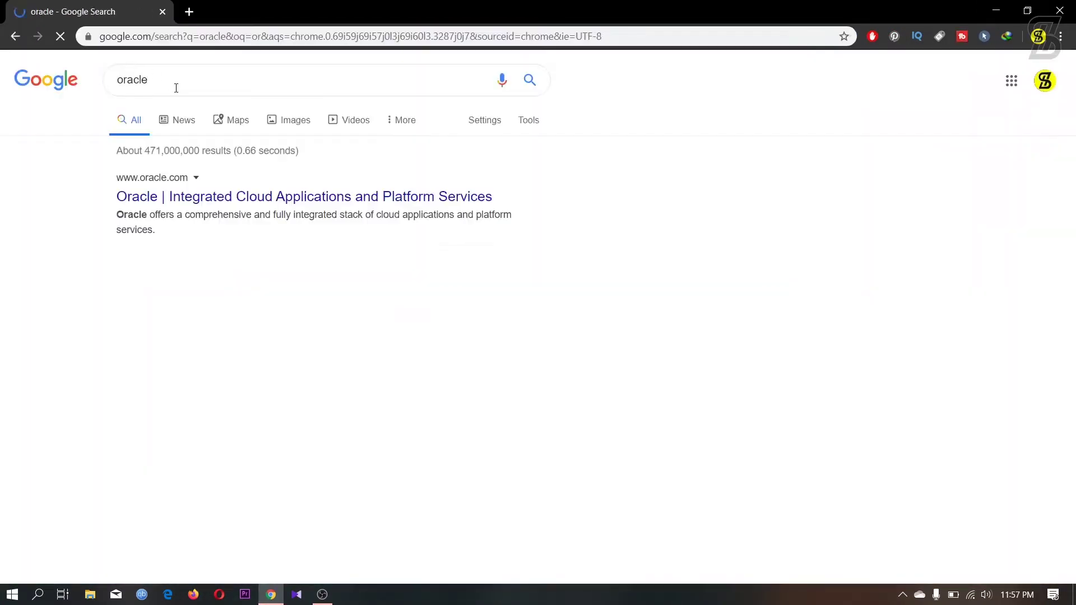
{"action": "left_click", "coordinate": [266, 118]}
{"action": "left_click", "coordinate": [164, 228]}
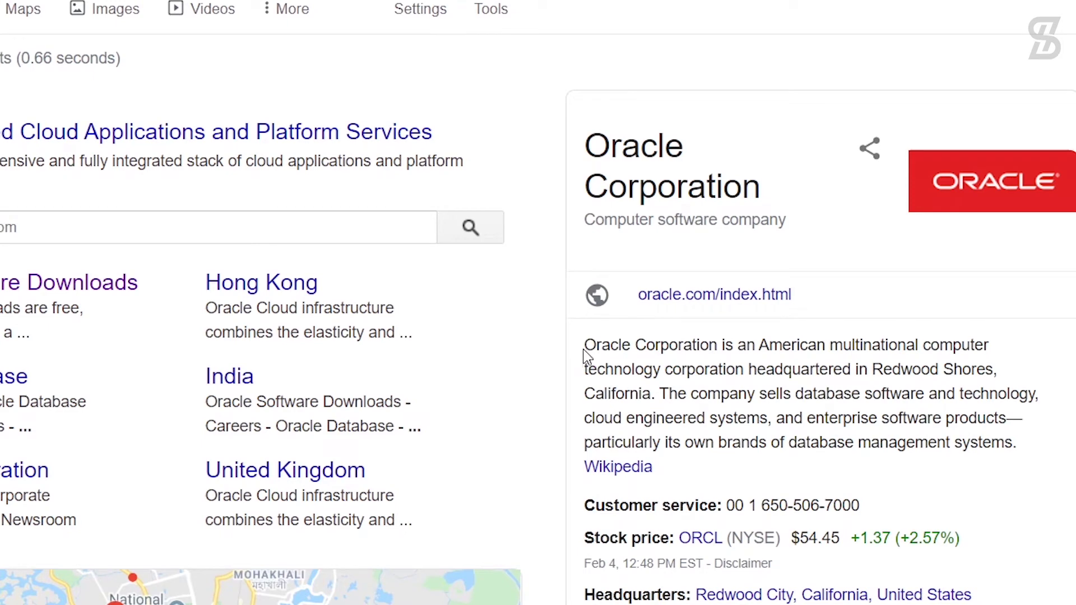
- Highlight and read Oracle Corporation's company description in the results
{"action": "left_click_drag", "start_coordinate": [587, 345], "coordinate": [922, 346]}
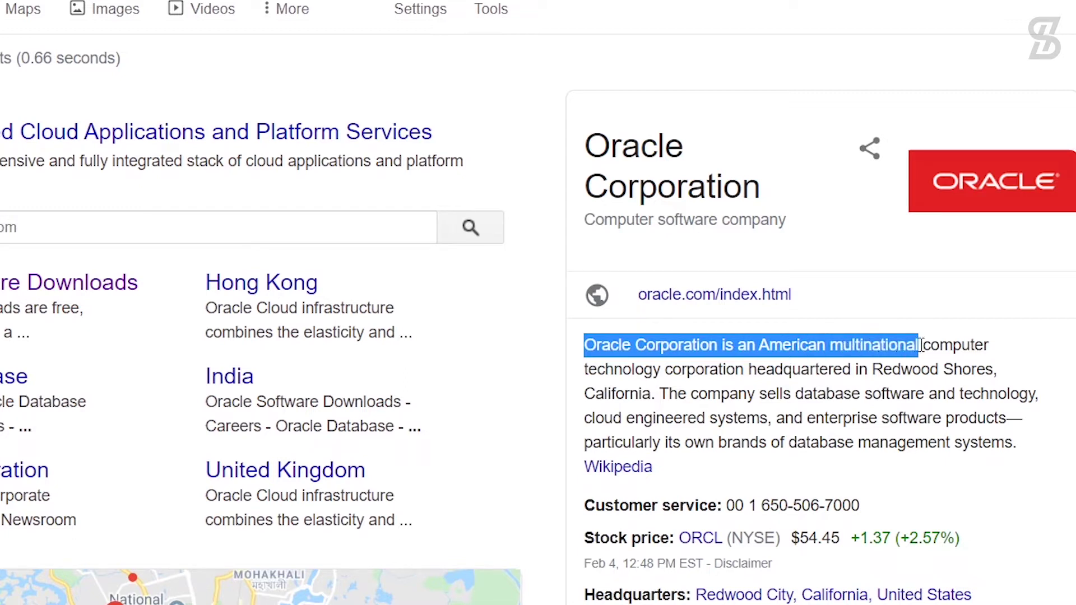
{"action": "mouse_move", "coordinate": [922, 346]}
{"action": "left_mouse_down"}
{"action": "mouse_move", "coordinate": [1003, 354]}
{"action": "mouse_move", "coordinate": [1004, 379]}
{"action": "left_mouse_up"}
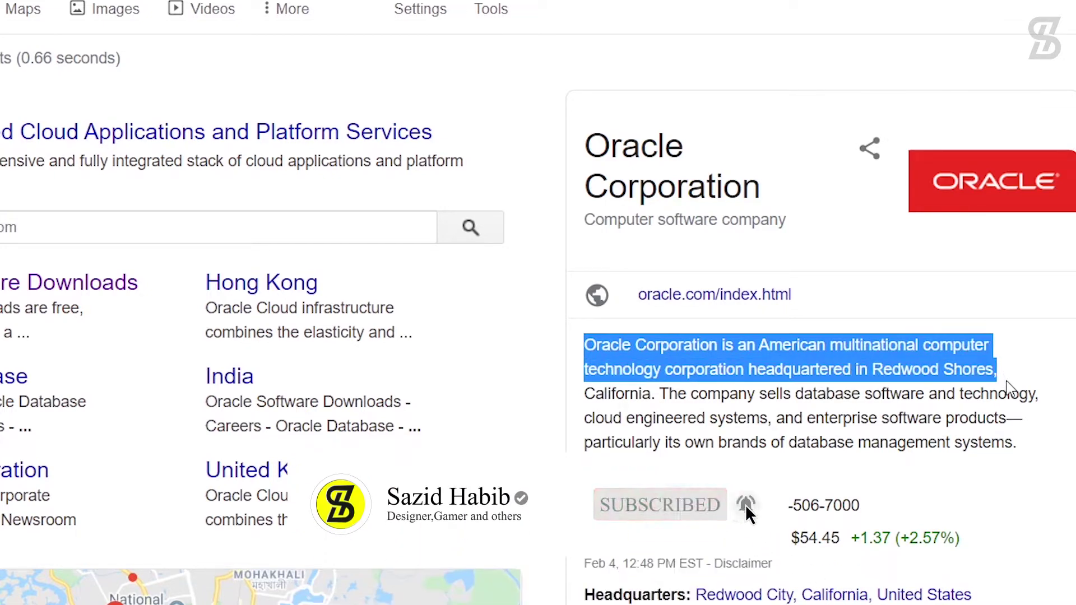
{"action": "mouse_move", "coordinate": [1005, 378]}
{"action": "left_mouse_down"}
{"action": "mouse_move", "coordinate": [1054, 417]}
{"action": "mouse_move", "coordinate": [1055, 454]}
{"action": "left_mouse_up"}
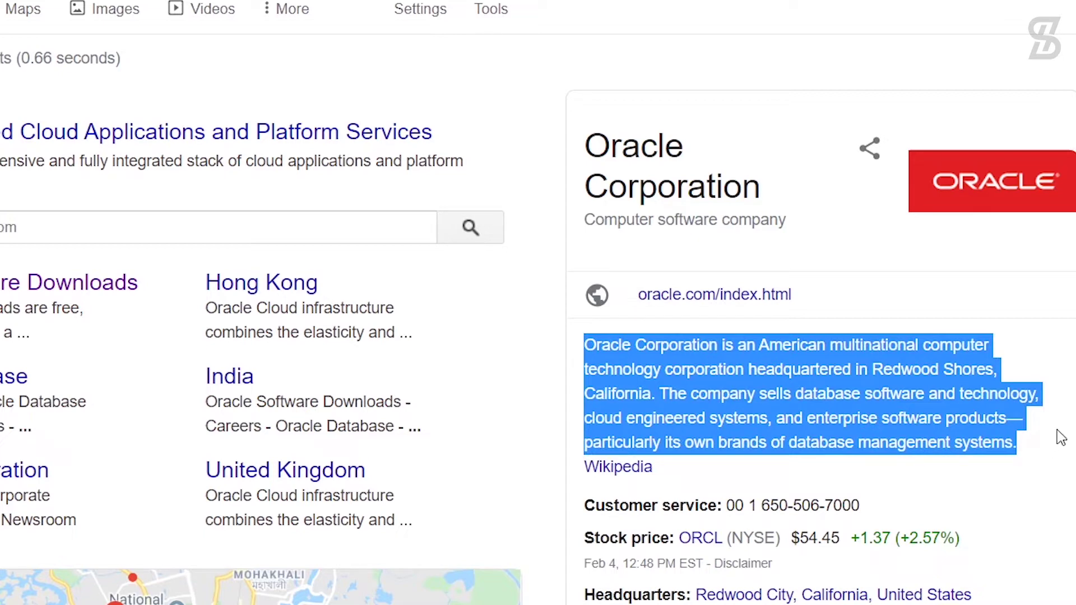
{"action": "left_click", "coordinate": [1056, 463]}
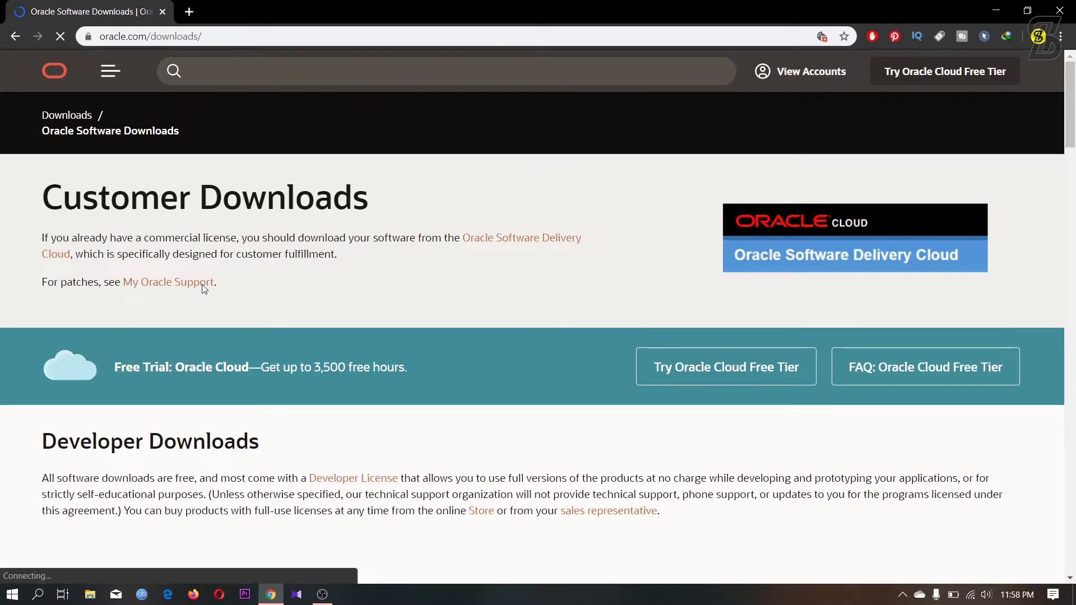
{"action": "scroll", "coordinate": [530, 278], "scroll_direction": "down", "scroll_amount": 2}
{"action": "scroll", "coordinate": [530, 273], "scroll_direction": "down", "scroll_amount": 3}
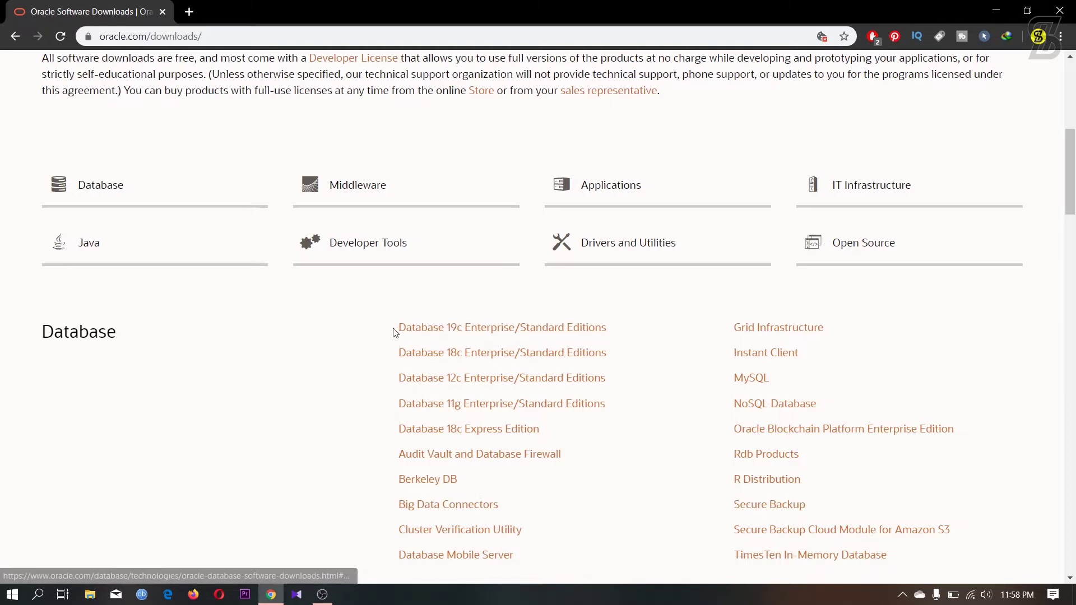
- Open the Database 19c Enterprise/Standard Editions downloads and review the Windows x64 and Linux x86-64 rows
{"action": "left_click_drag", "start_coordinate": [393, 330], "coordinate": [620, 332]}
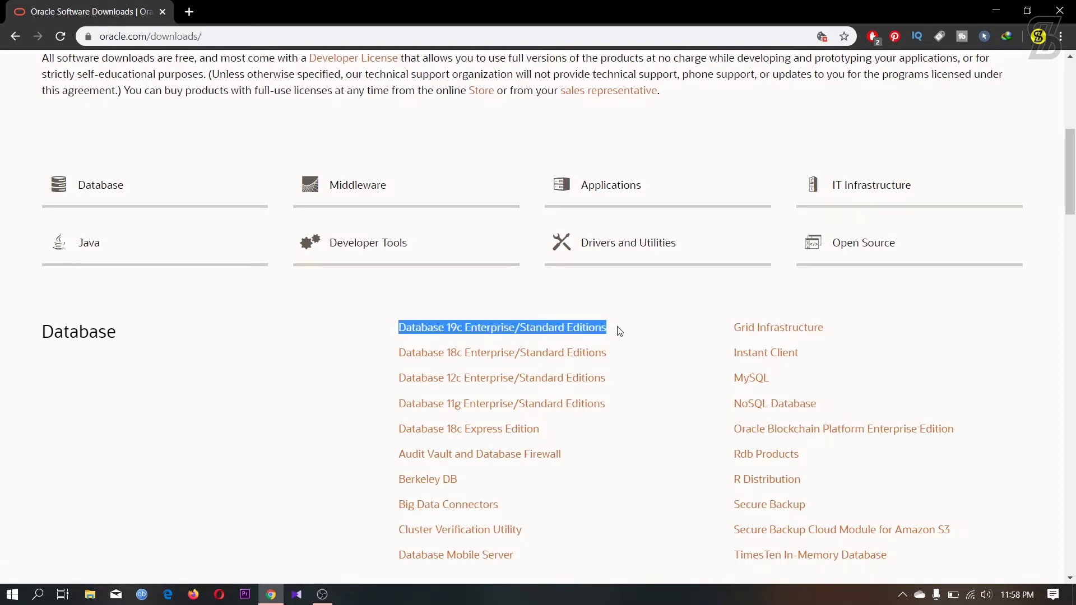
{"action": "left_click", "coordinate": [422, 330]}
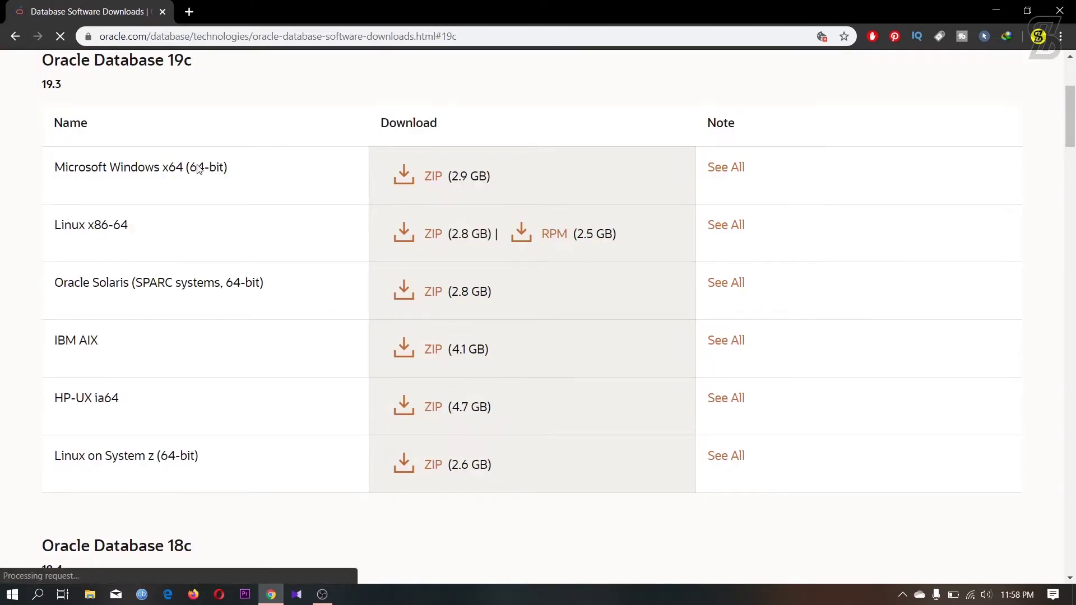
{"action": "left_click_drag", "start_coordinate": [199, 169], "coordinate": [55, 169]}
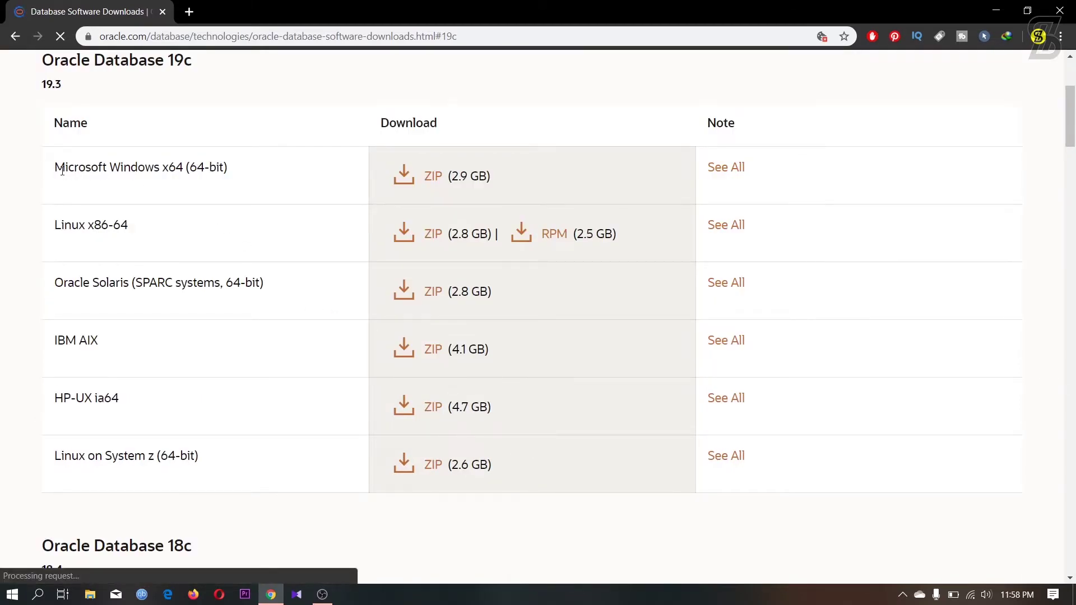
{"action": "left_click", "coordinate": [3, 171]}
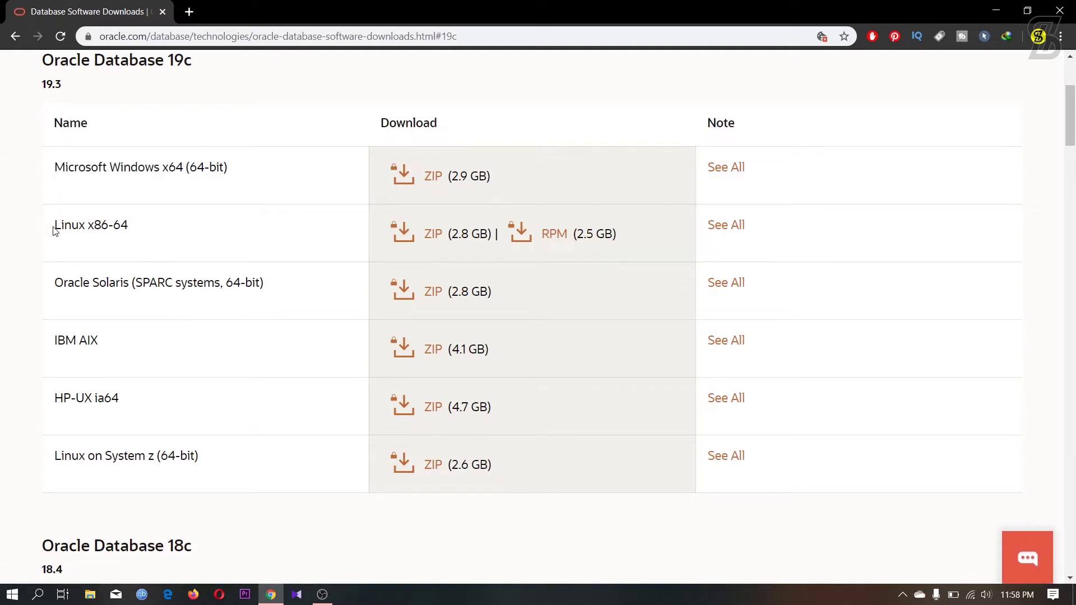
{"action": "left_click_drag", "start_coordinate": [54, 229], "coordinate": [158, 231]}
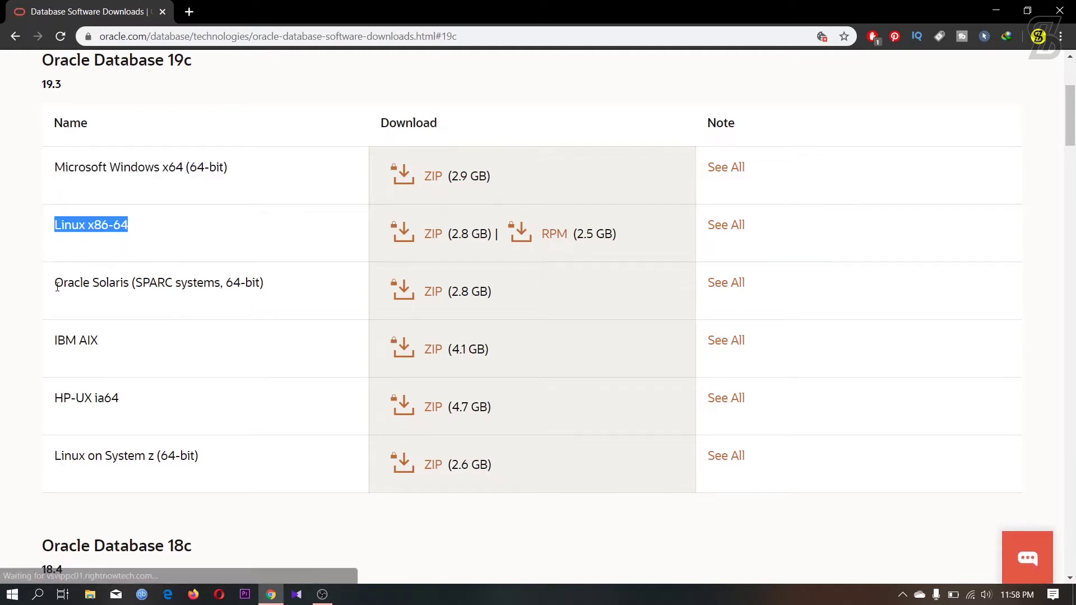
{"action": "scroll", "coordinate": [71, 459], "scroll_direction": "down", "scroll_amount": 3}
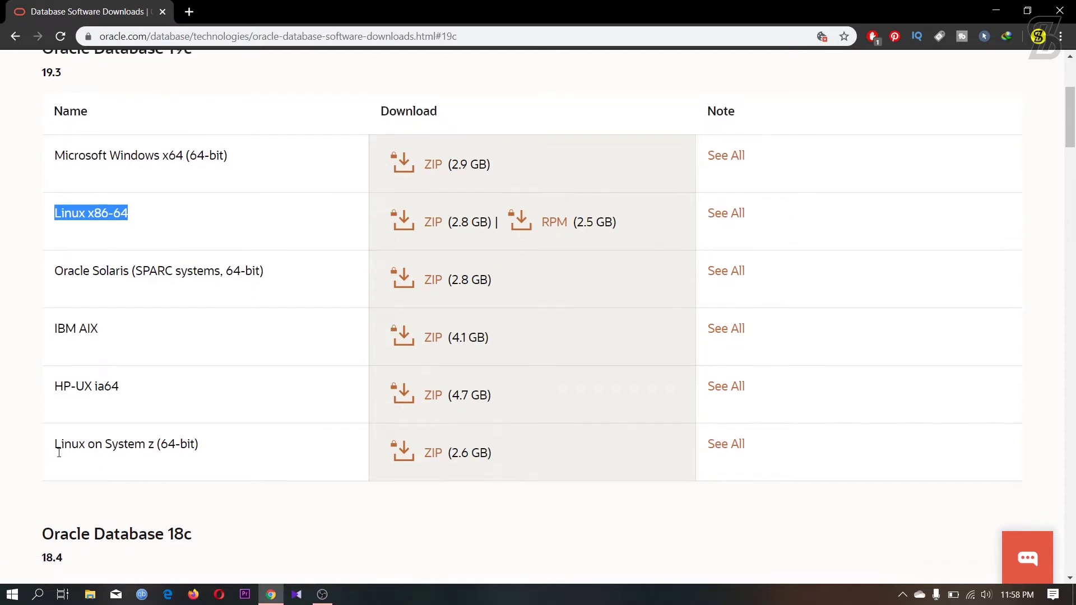
{"action": "scroll", "coordinate": [59, 458], "scroll_direction": "down", "scroll_amount": 3}
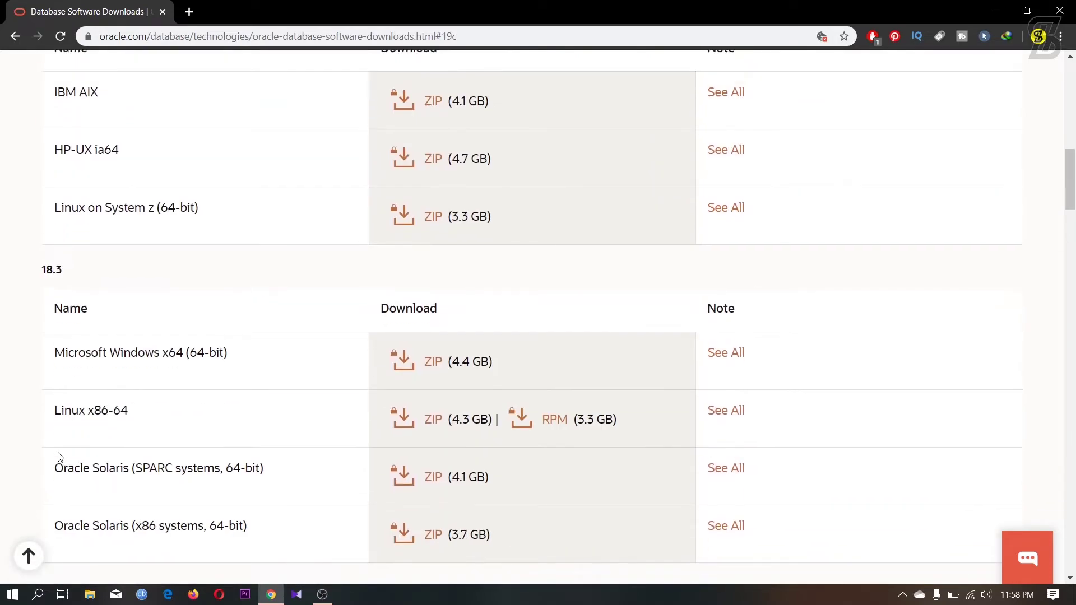
{"action": "scroll", "coordinate": [59, 458], "scroll_direction": "up", "scroll_amount": 2}
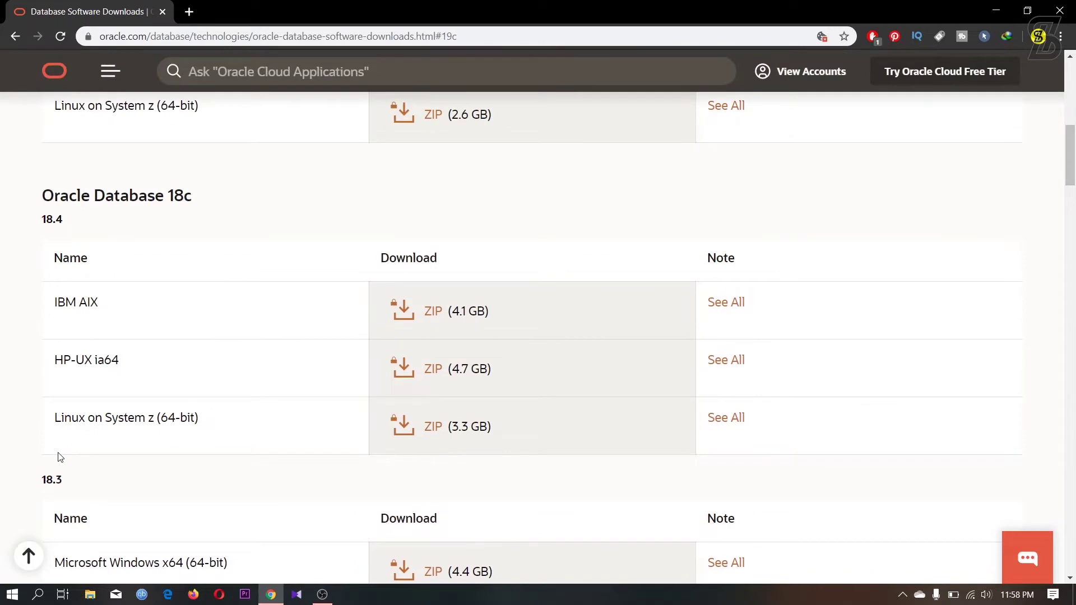
{"action": "scroll", "coordinate": [59, 458], "scroll_direction": "down", "scroll_amount": 2}
{"action": "scroll", "coordinate": [44, 421], "scroll_direction": "up", "scroll_amount": 2}
{"action": "scroll", "coordinate": [45, 421], "scroll_direction": "up", "scroll_amount": 2}
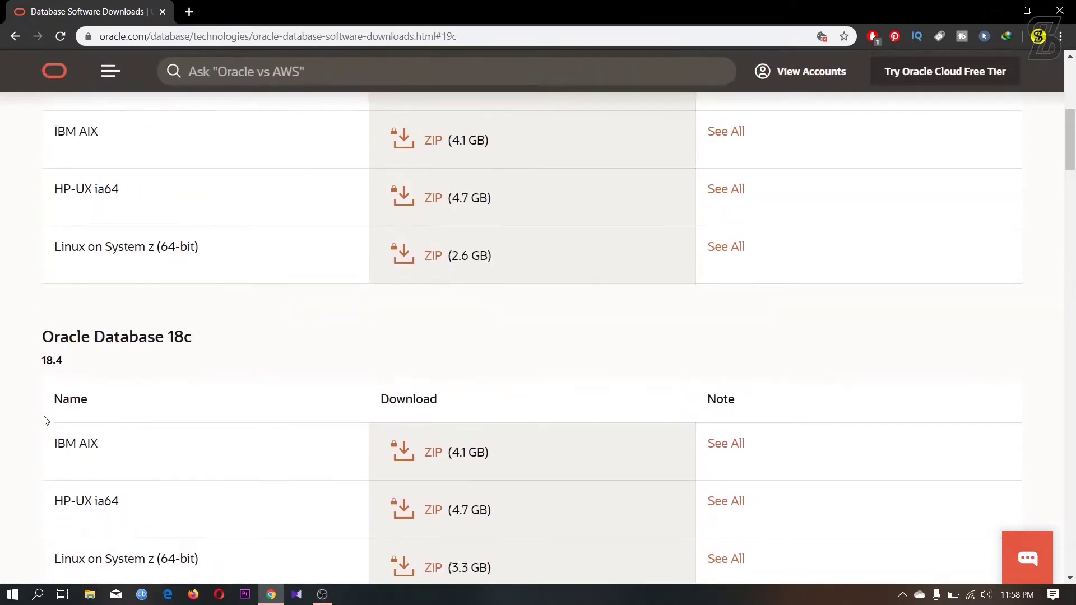
{"action": "scroll", "coordinate": [46, 421], "scroll_direction": "up", "scroll_amount": 2}
{"action": "scroll", "coordinate": [43, 420], "scroll_direction": "up", "scroll_amount": 2}
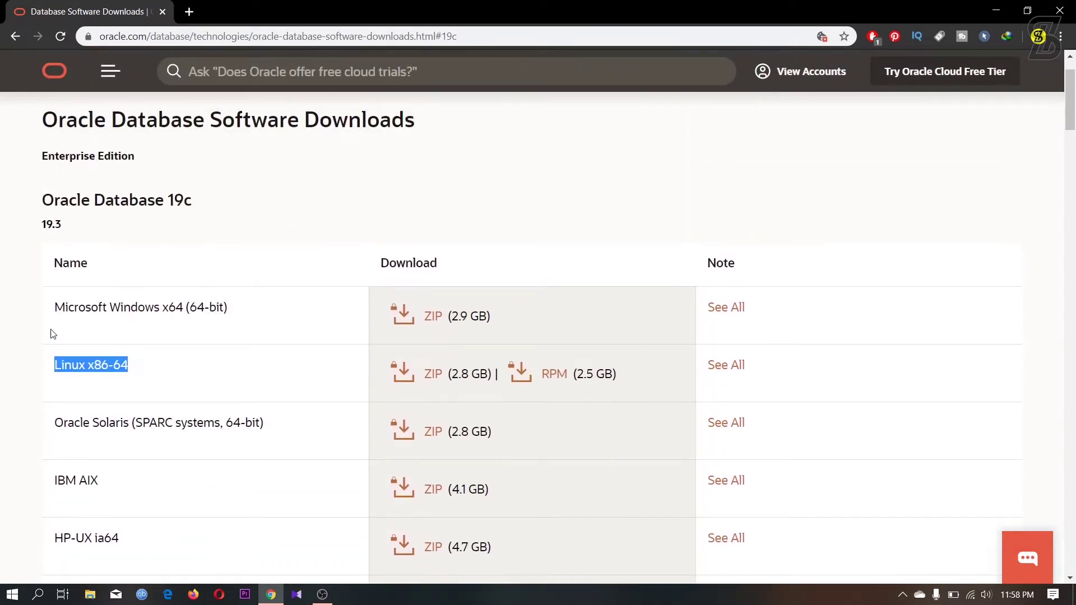
{"action": "left_click", "coordinate": [5, 297]}
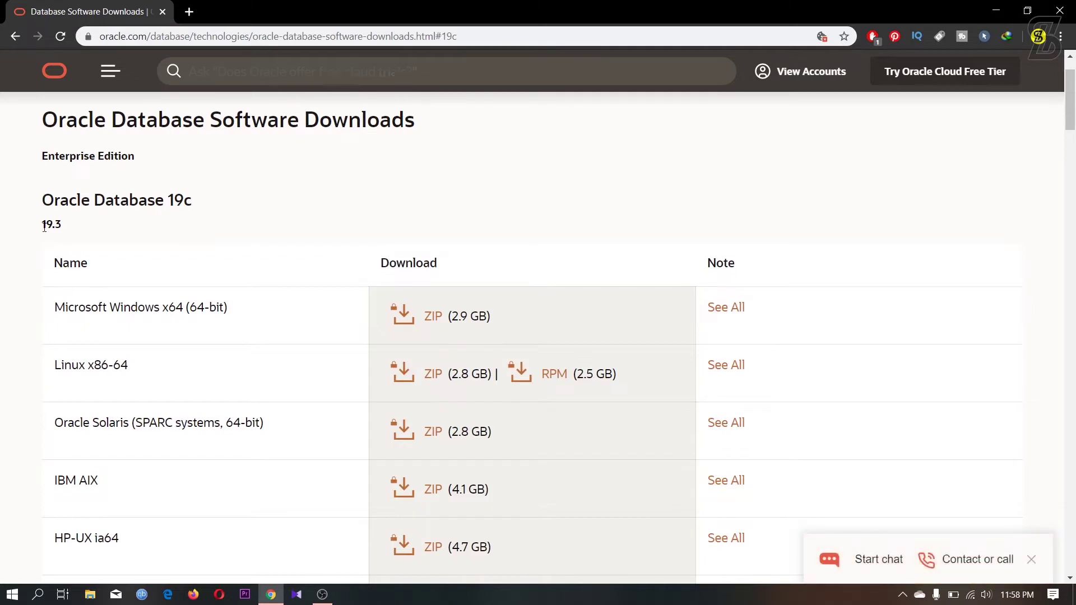
- Accept the Oracle License Agreement and download WINDOWS.X64_193000_db_home.zip (2.9 GB)
{"action": "left_click", "coordinate": [428, 317]}
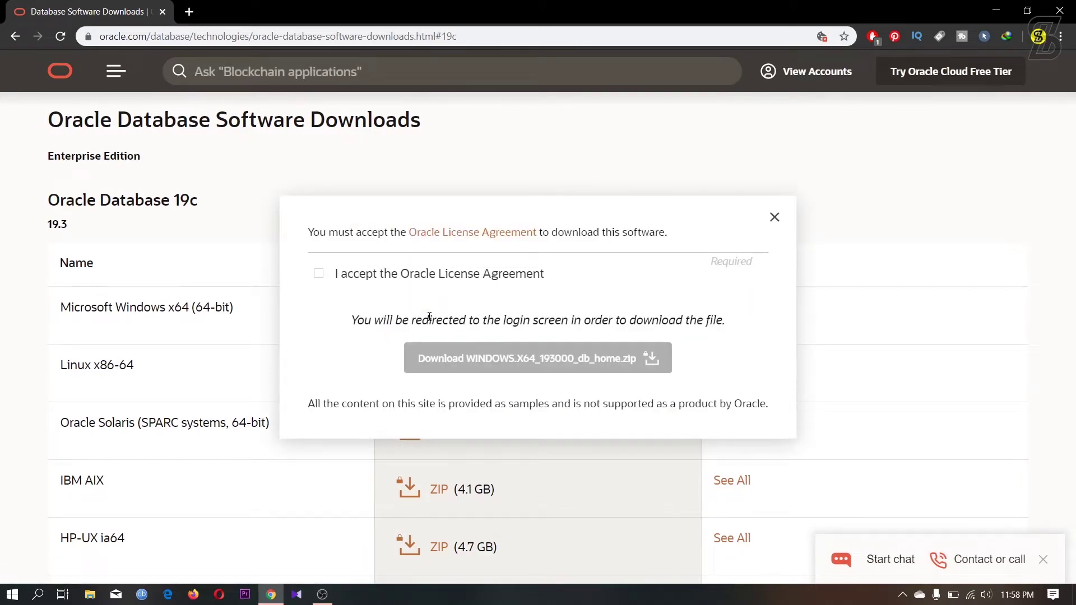
{"action": "left_click", "coordinate": [319, 275]}
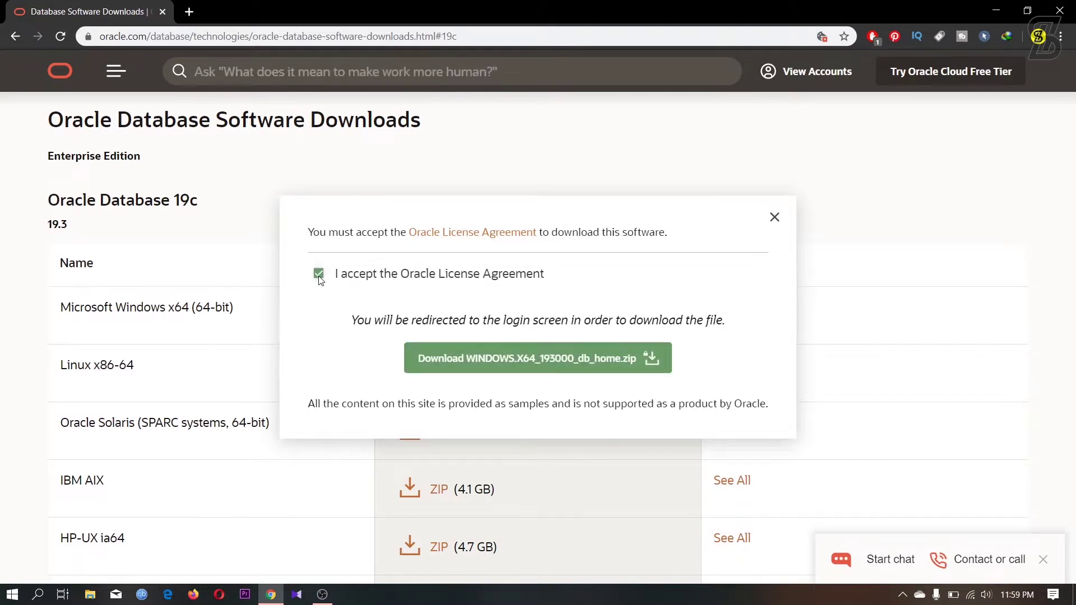
{"action": "left_click", "coordinate": [474, 366]}
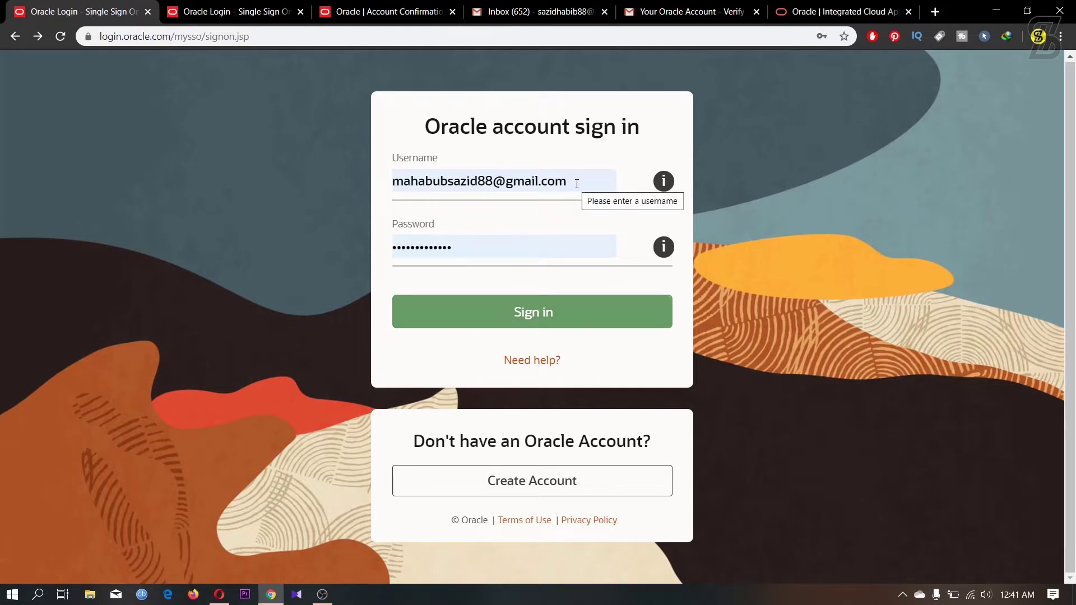
- Re-enter the Oracle account password and sign in
{"action": "left_click", "coordinate": [469, 249]}
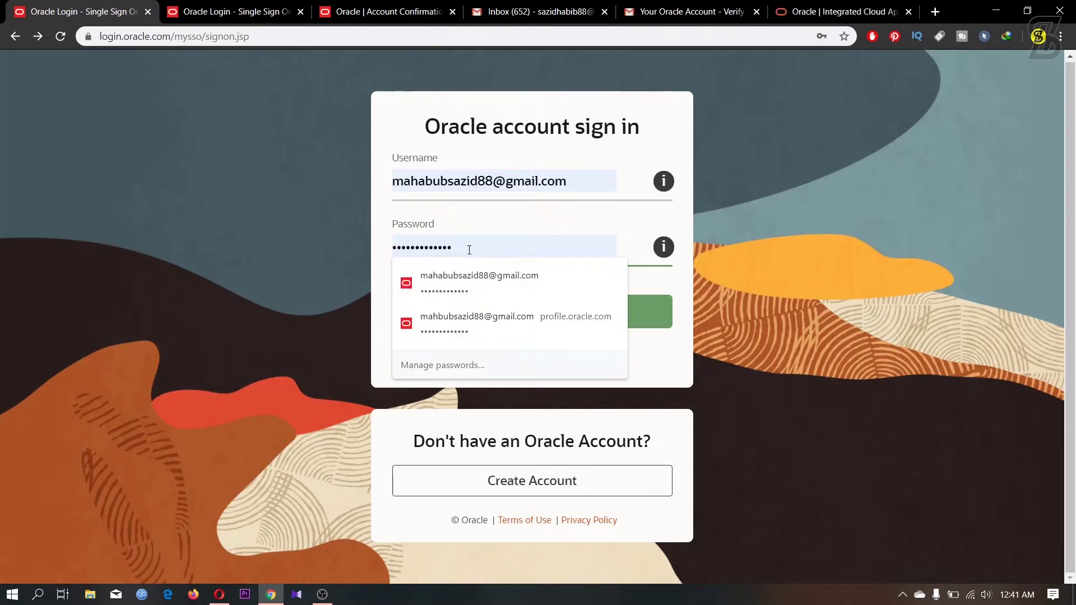
{"action": "key", "text": "BackSpace"}
{"action": "key", "text": "BackSpace"}
{"action": "key", "text": "BackSpace"}
{"action": "key", "text": "BackSpace"}
{"action": "key", "text": "BackSpace"}
{"action": "key", "text": "BackSpace"}
{"action": "key", "text": "BackSpace"}
{"action": "type", "text": "a"}
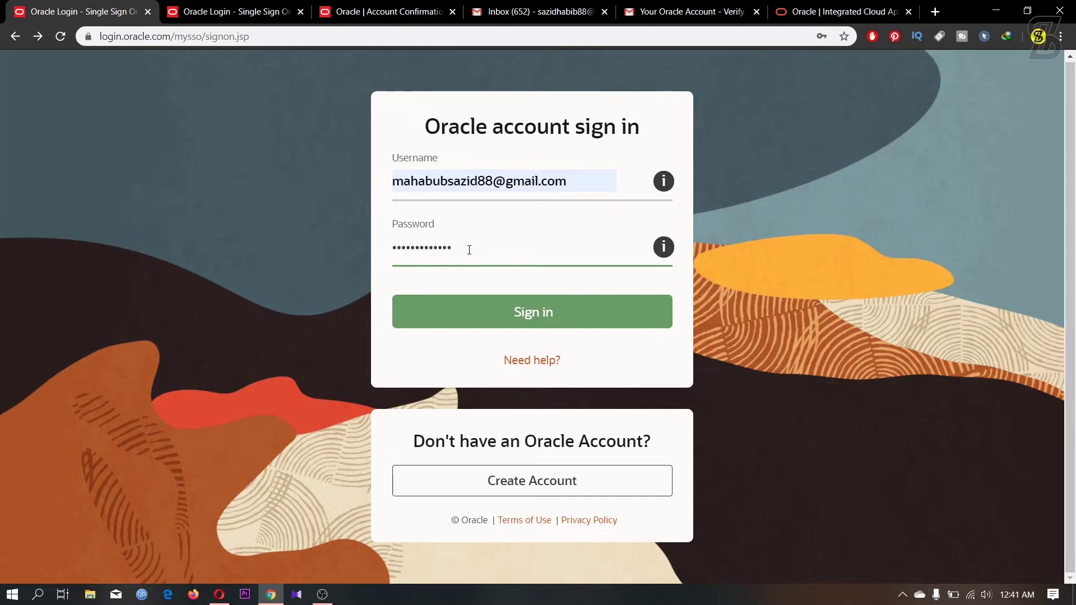
{"action": "left_click", "coordinate": [468, 326]}
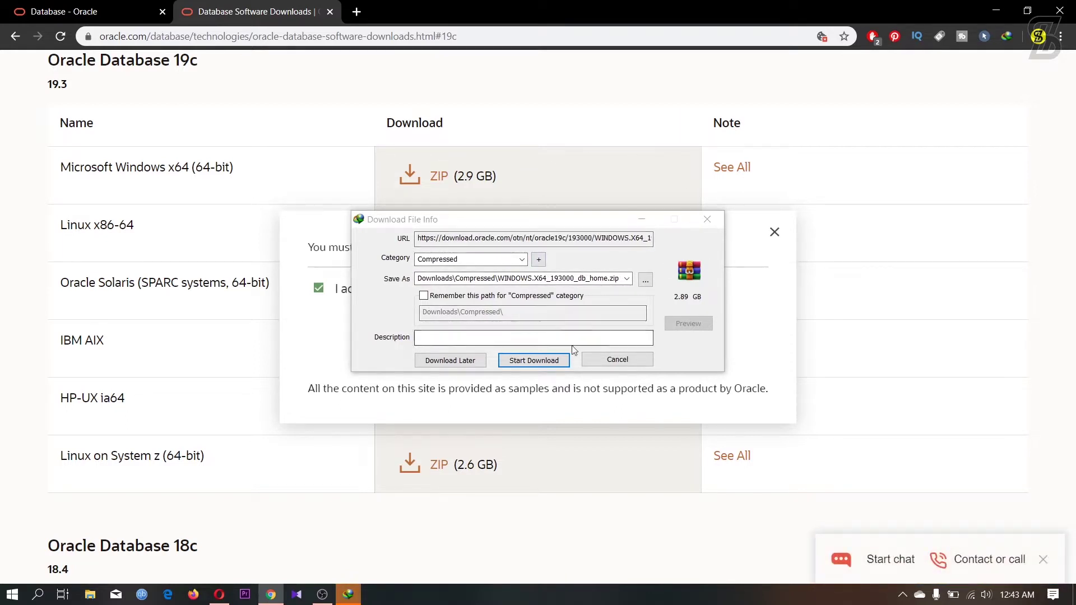
- Start the IDM download of WINDOWS.X64_193000_db_home.zip and let it pass 20%
{"action": "left_click", "coordinate": [527, 362]}
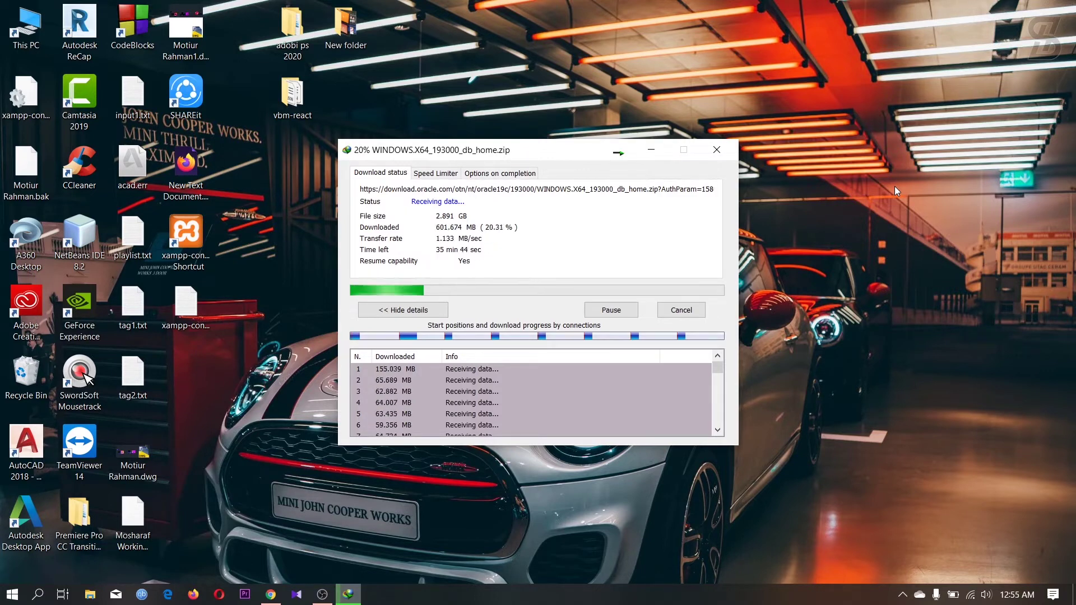
- Open Internet Download Manager from the tray and select the completed WINDOWS.X64 download
{"action": "left_click", "coordinate": [930, 292]}
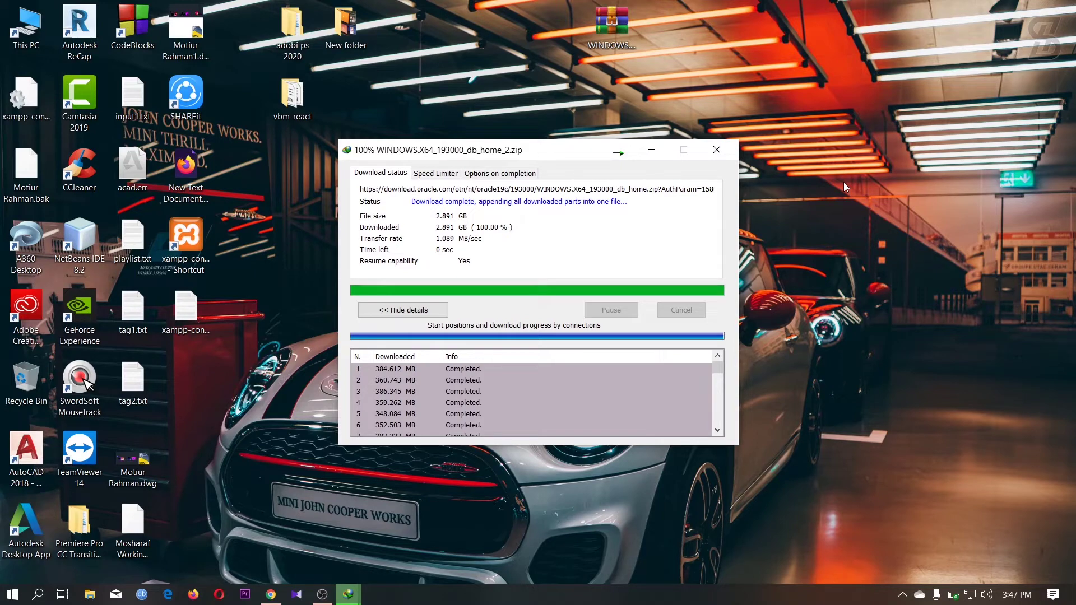
{"action": "left_click", "coordinate": [903, 595]}
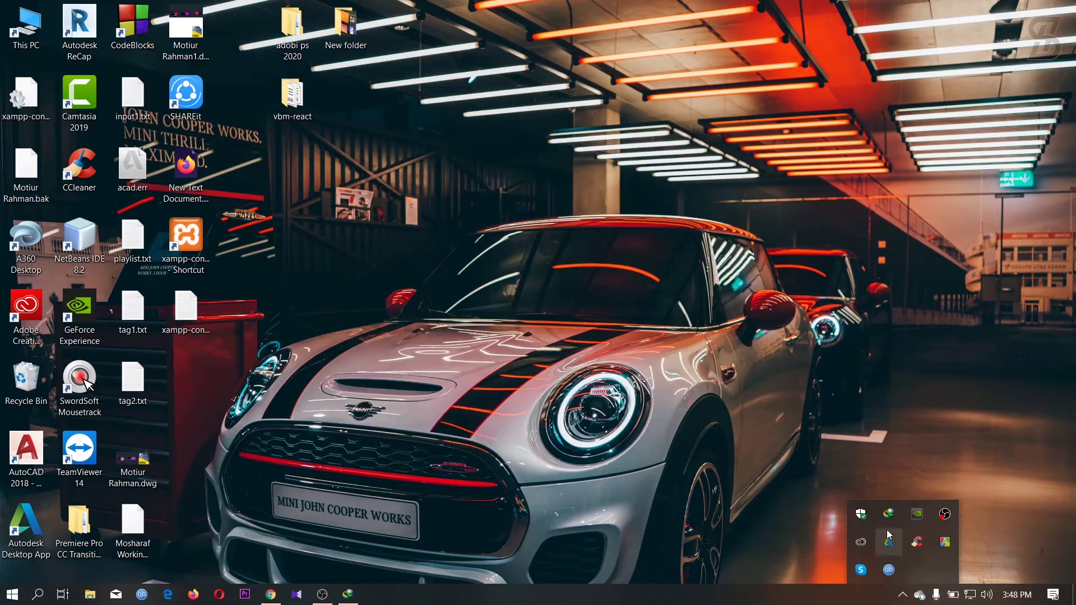
{"action": "double_click", "coordinate": [887, 513]}
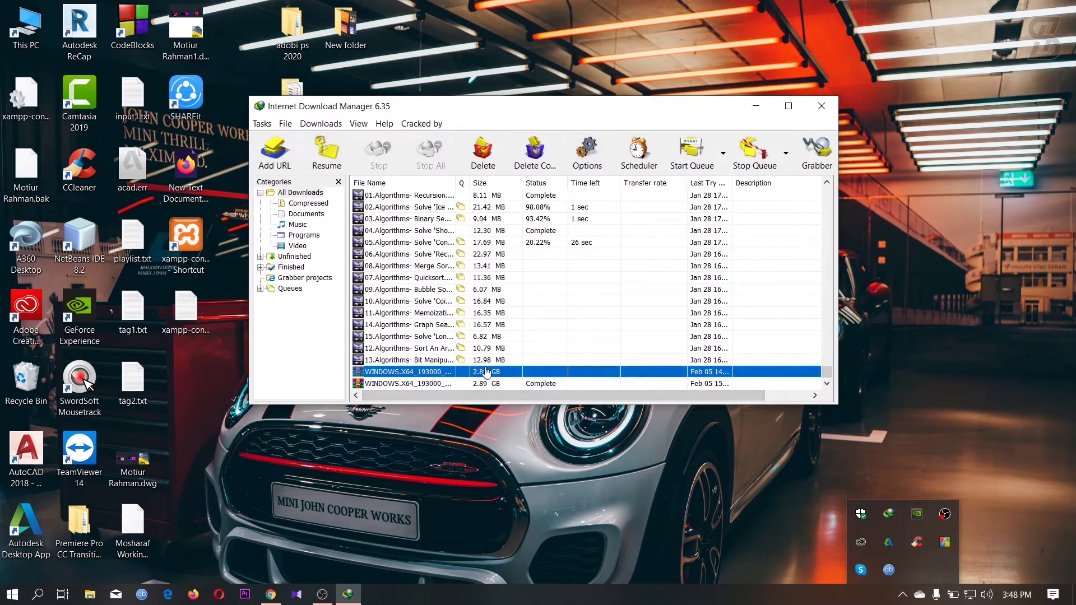
{"action": "left_click", "coordinate": [454, 375]}
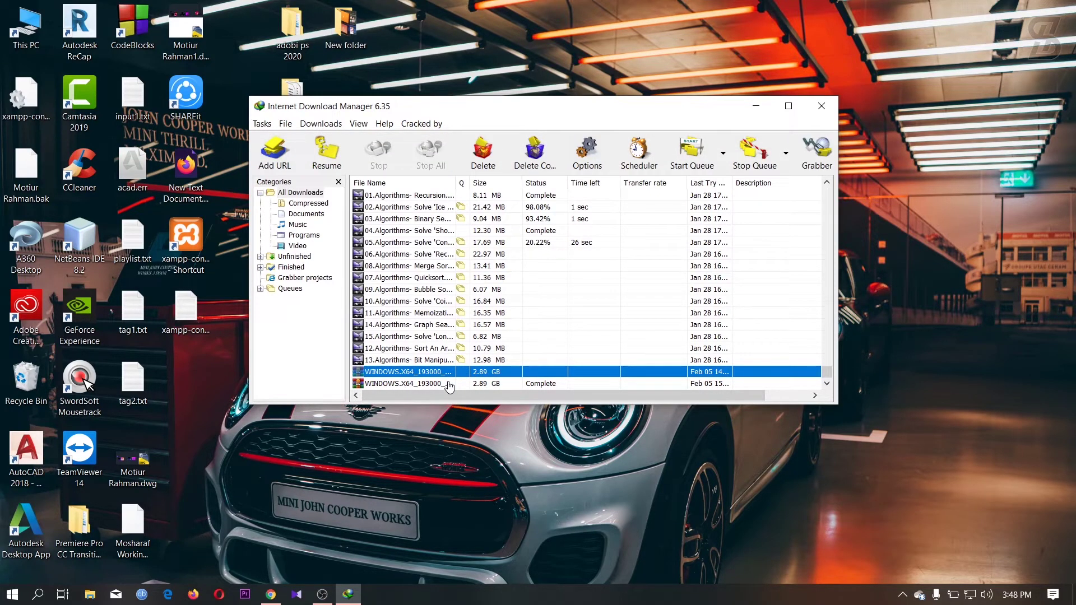
{"action": "left_click", "coordinate": [448, 385]}
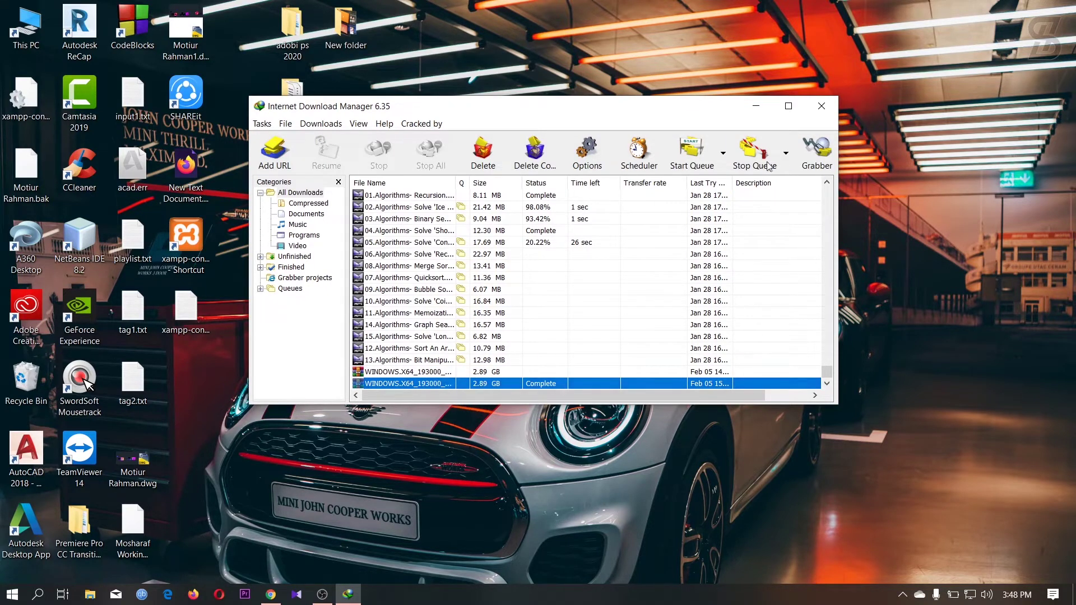
{"action": "left_click", "coordinate": [30, 40]}
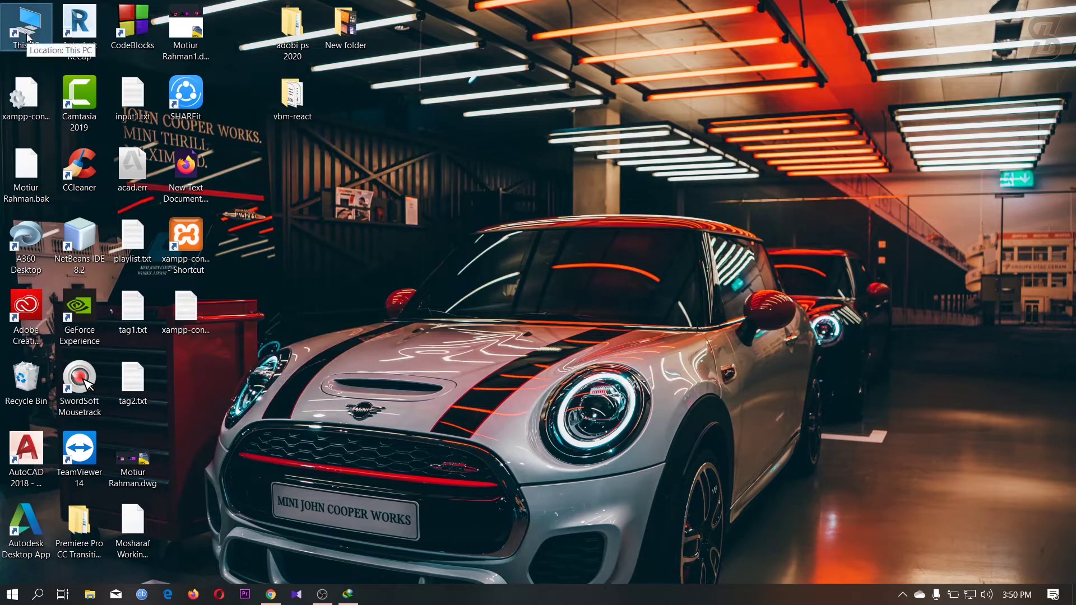
- Open Local Disk (E:) from This PC in a maximized window
{"action": "double_click", "coordinate": [26, 35]}
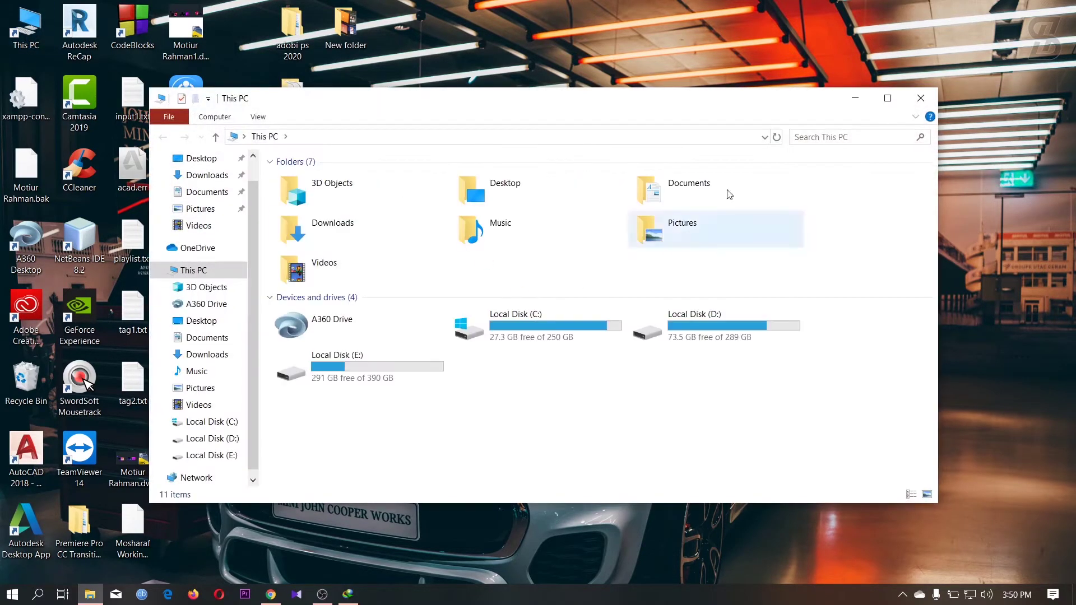
{"action": "left_click", "coordinate": [884, 98]}
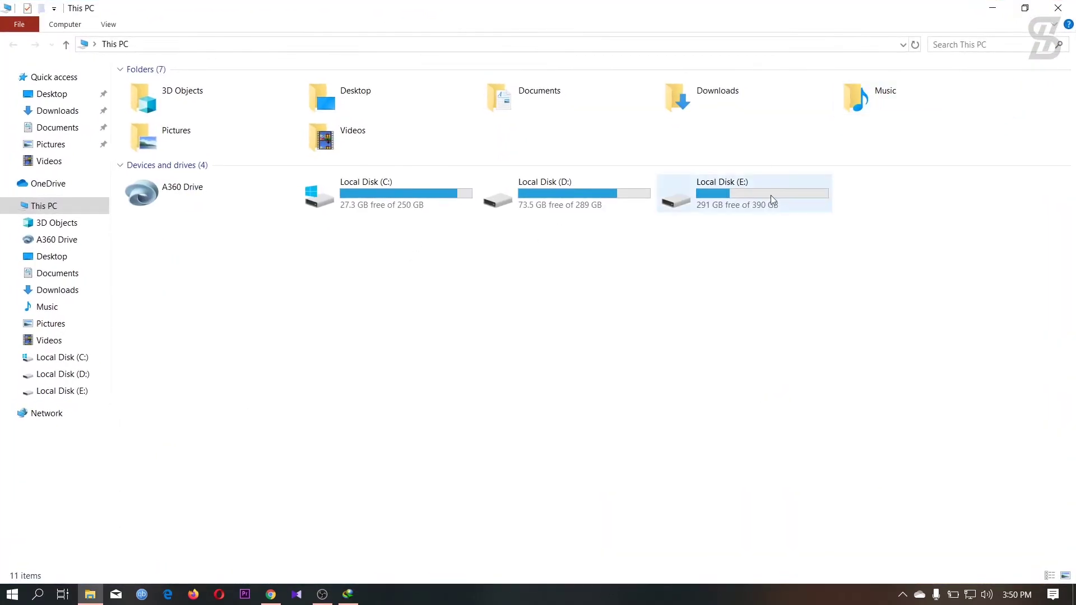
{"action": "double_click", "coordinate": [757, 197]}
- Create a new folder named 'oracle' on E: and open it
{"action": "right_click", "coordinate": [513, 233]}
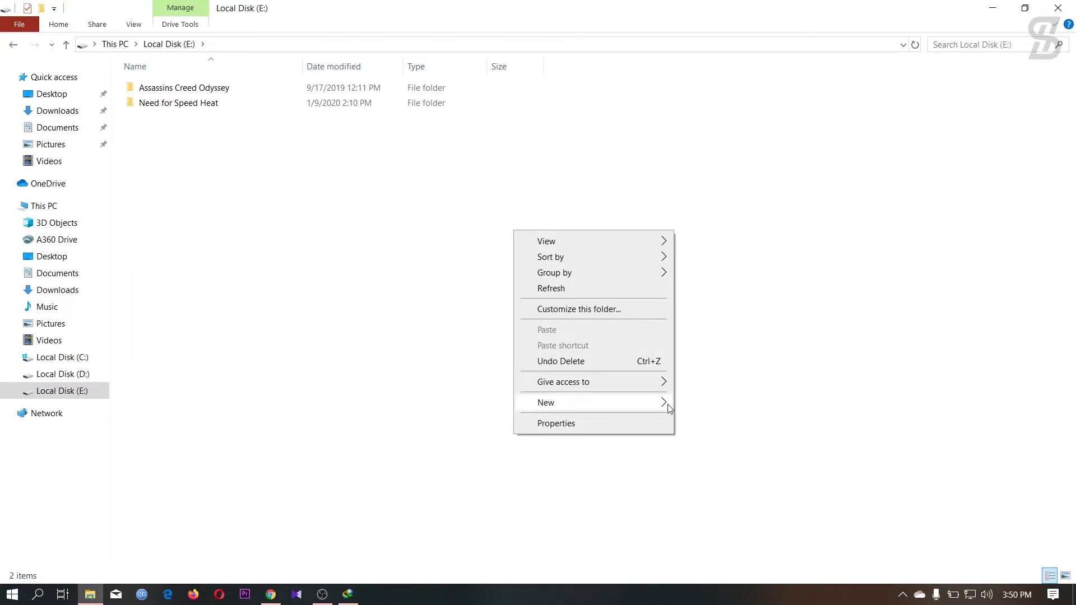
{"action": "mouse_move", "coordinate": [594, 402]}
{"action": "left_click", "coordinate": [706, 406]}
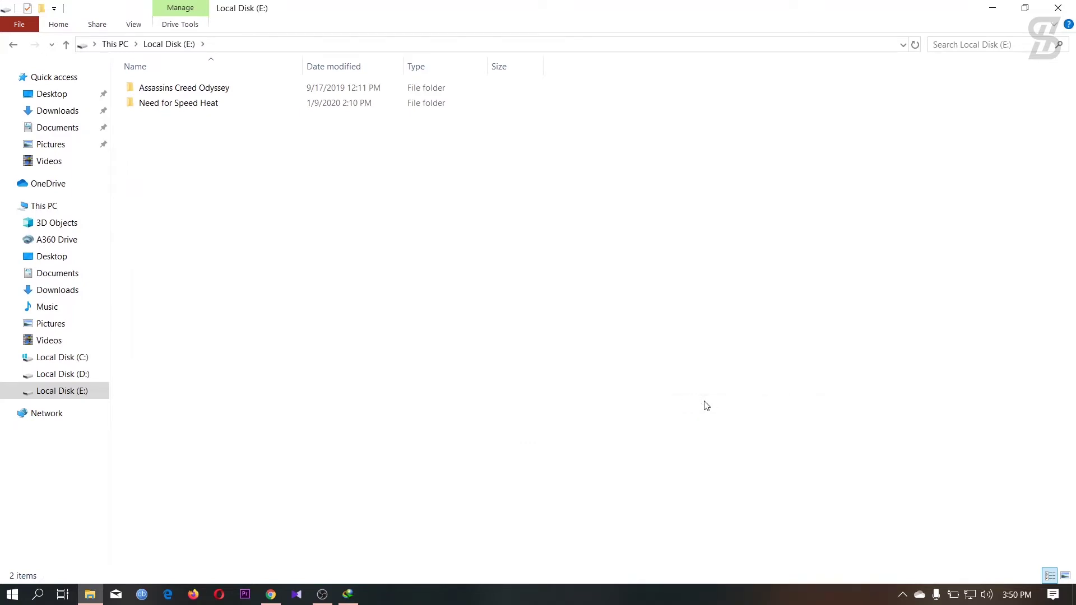
{"action": "type", "text": "ORACLE"}
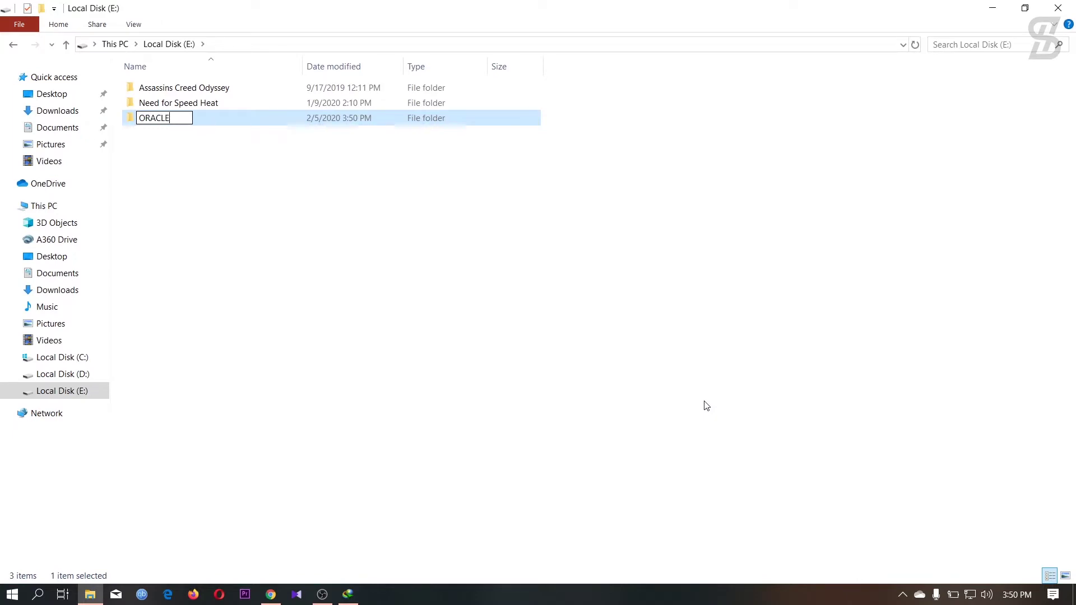
{"action": "key", "text": "BackSpace"}
{"action": "key", "text": "BackSpace"}
{"action": "key", "text": "BackSpace"}
{"action": "key", "text": "BackSpace"}
{"action": "key", "text": "BackSpace"}
{"action": "type", "text": "oracle"}
{"action": "key", "text": "Return"}
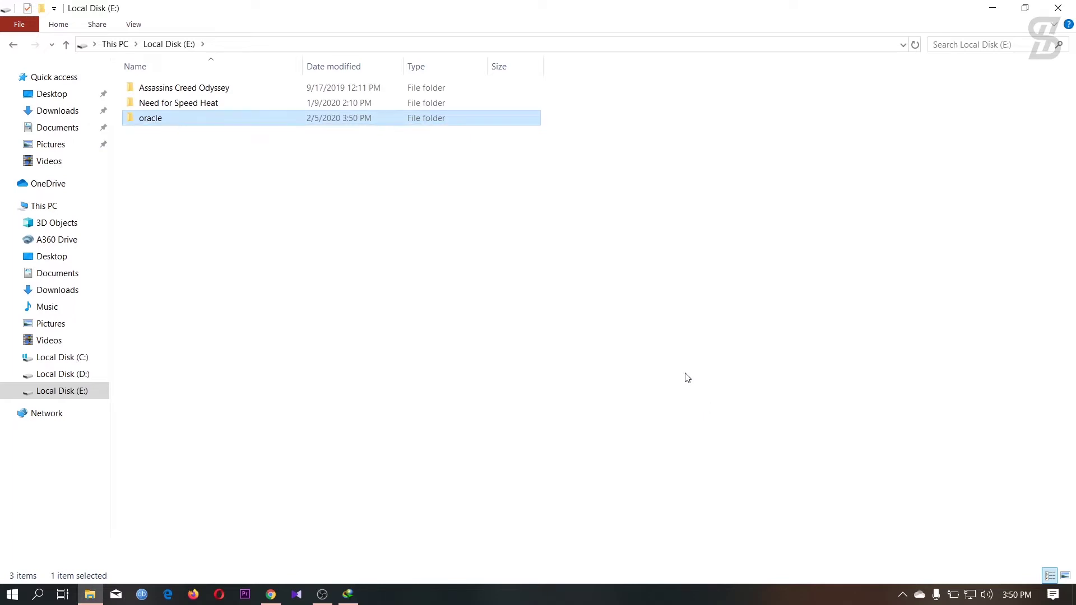
{"action": "double_click", "coordinate": [208, 119]}
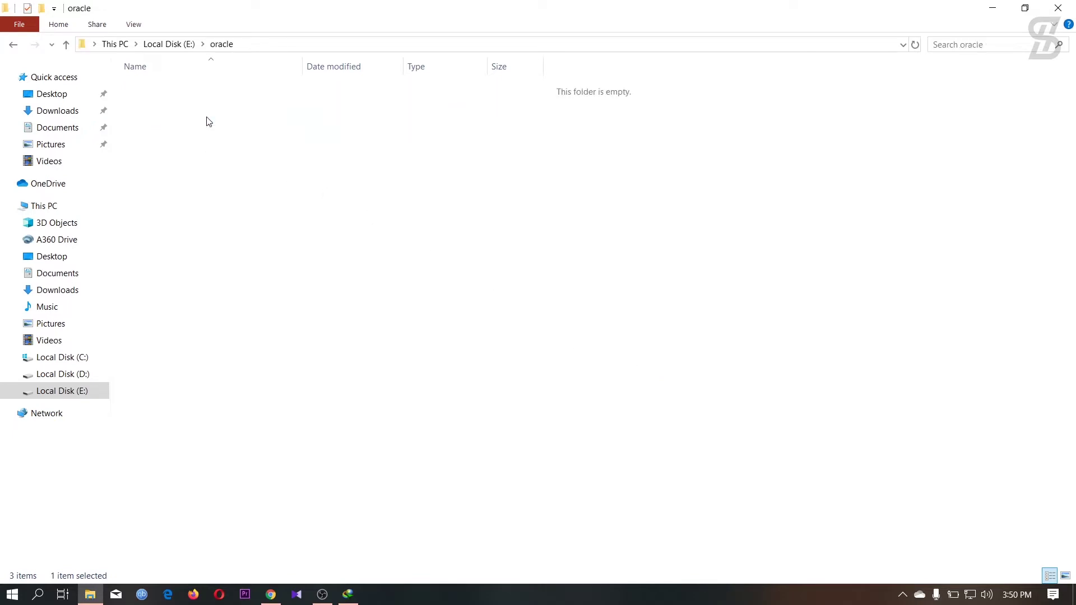
{"action": "right_click", "coordinate": [207, 122]}
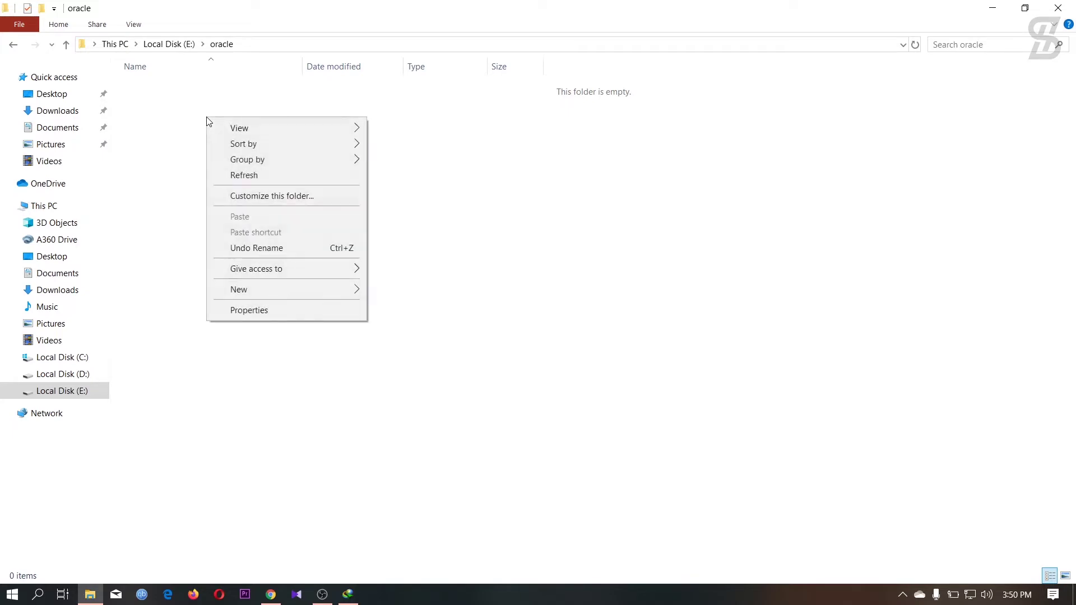
{"action": "left_click", "coordinate": [179, 121]}
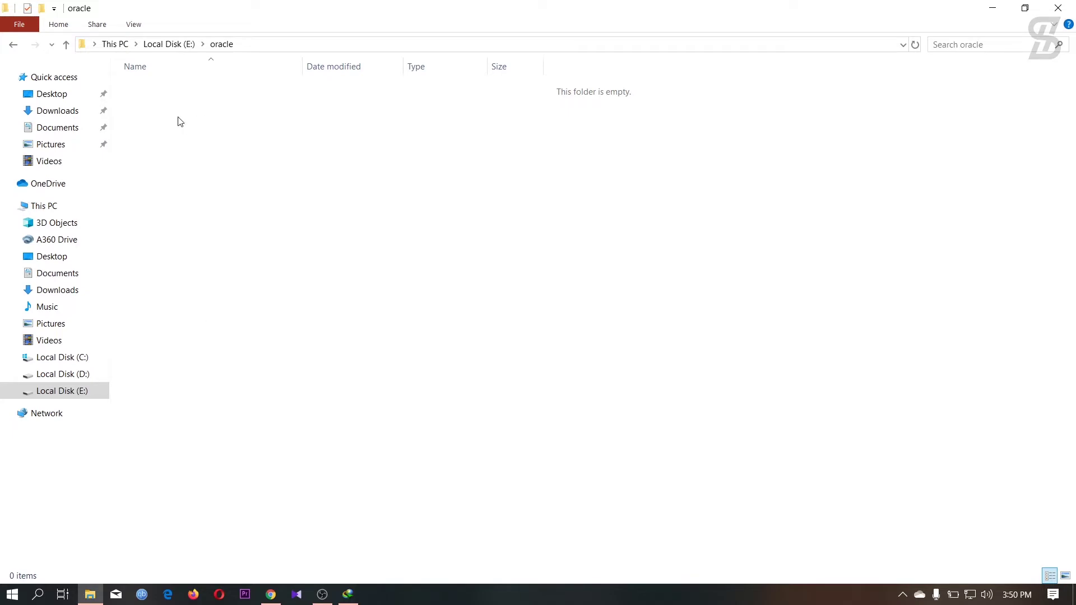
{"action": "left_click", "coordinate": [348, 595]}
- Check the saved location of WINDOWS.X64_193000_db_home_2.zip, then open its containing folder
{"action": "left_click", "coordinate": [392, 384]}
{"action": "right_click", "coordinate": [393, 384]}
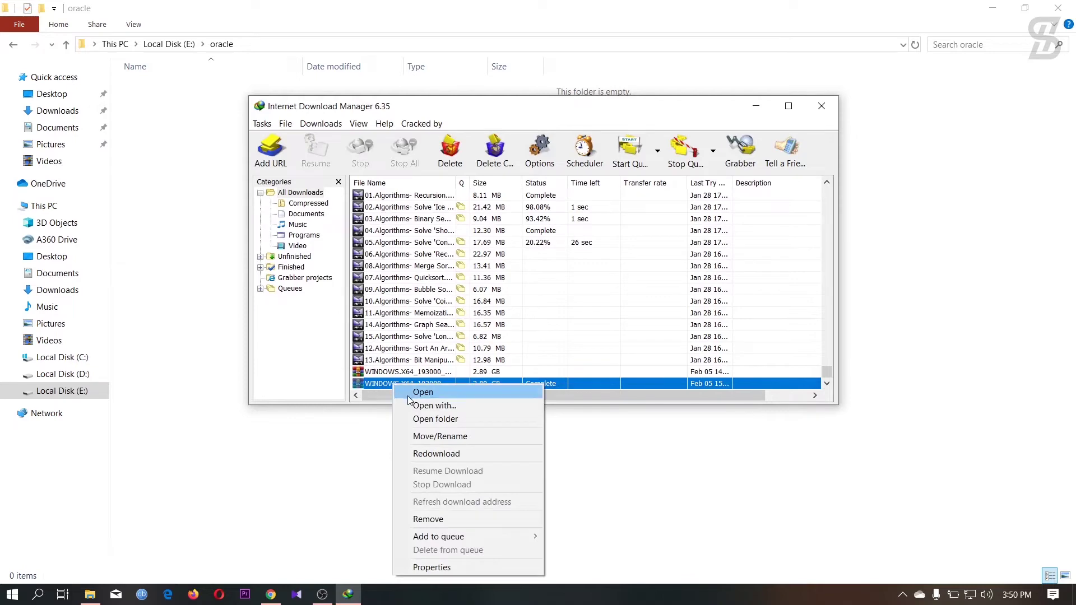
{"action": "left_click", "coordinate": [375, 387]}
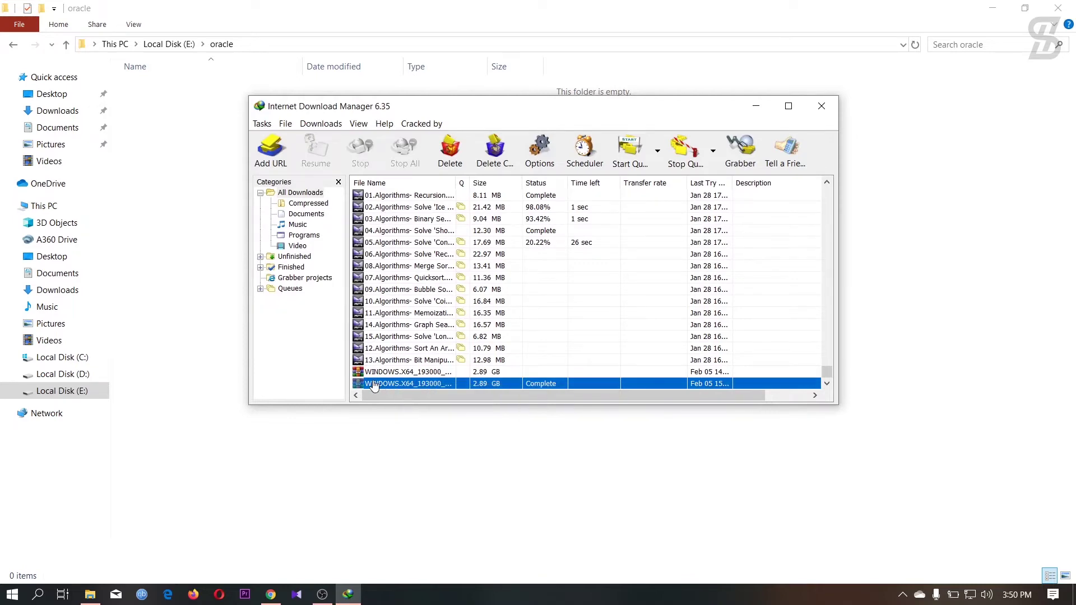
{"action": "double_click", "coordinate": [375, 385]}
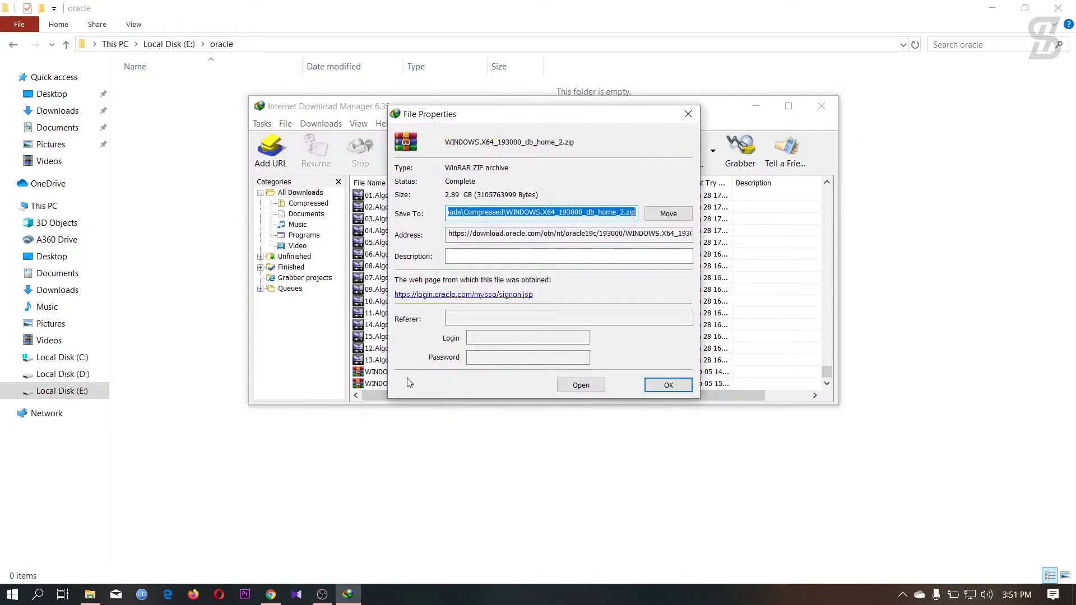
{"action": "left_click", "coordinate": [669, 384]}
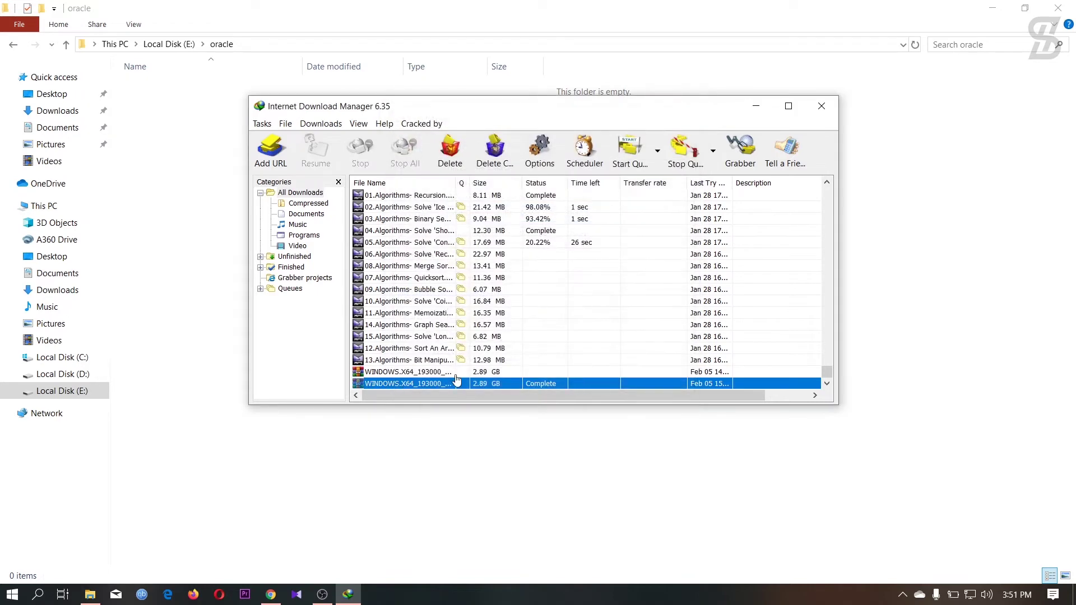
{"action": "right_click", "coordinate": [424, 385]}
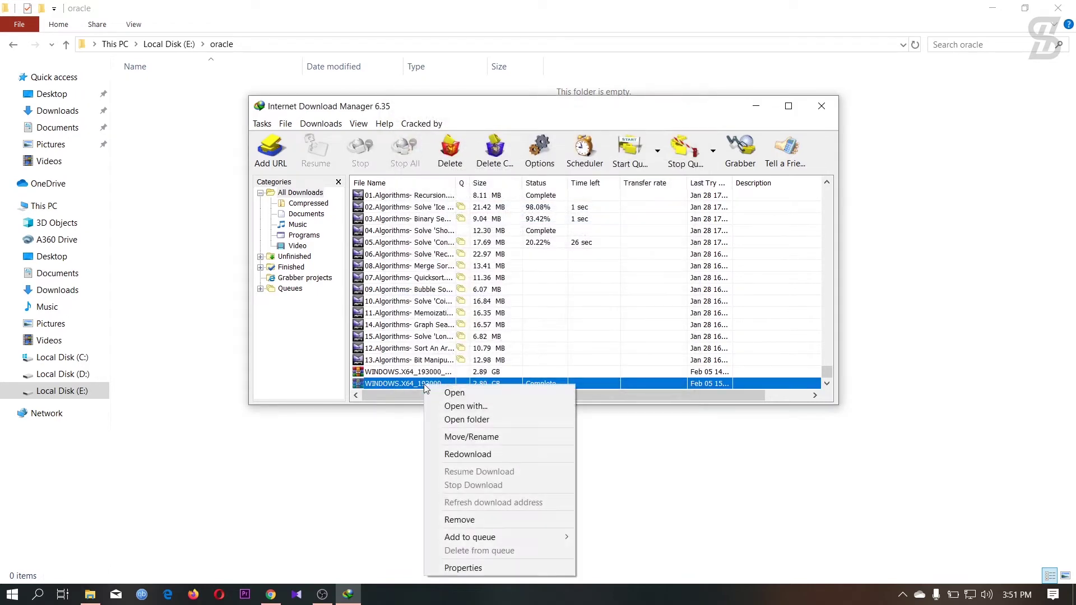
{"action": "left_click", "coordinate": [456, 419]}
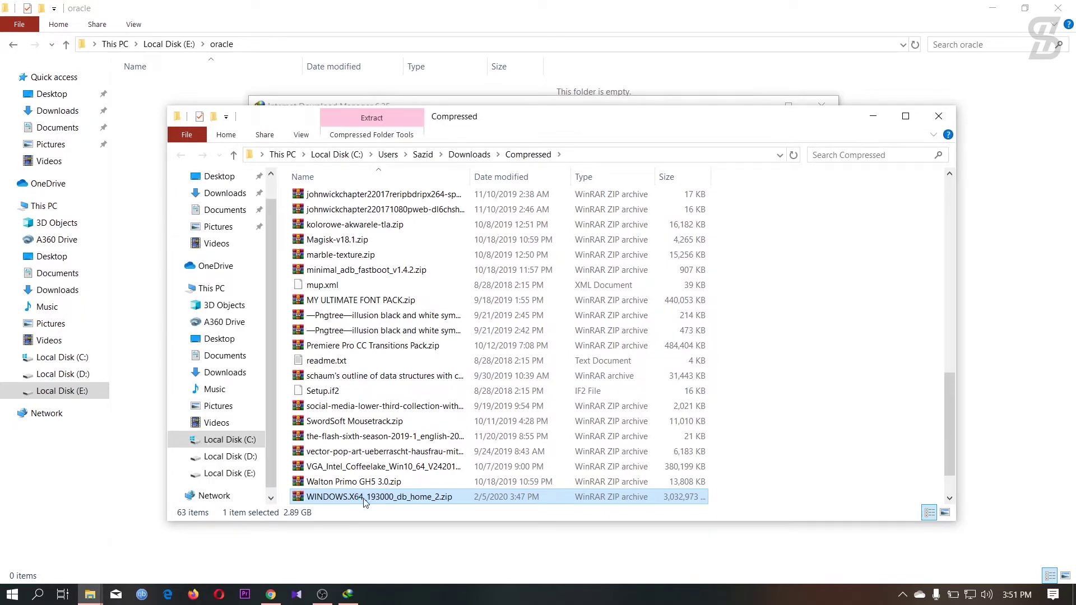
- Open WINDOWS.X64_193000_db_home_2.zip in WinRAR and extract it to E:\oracle
{"action": "right_click", "coordinate": [363, 498]}
{"action": "left_click", "coordinate": [850, 409]}
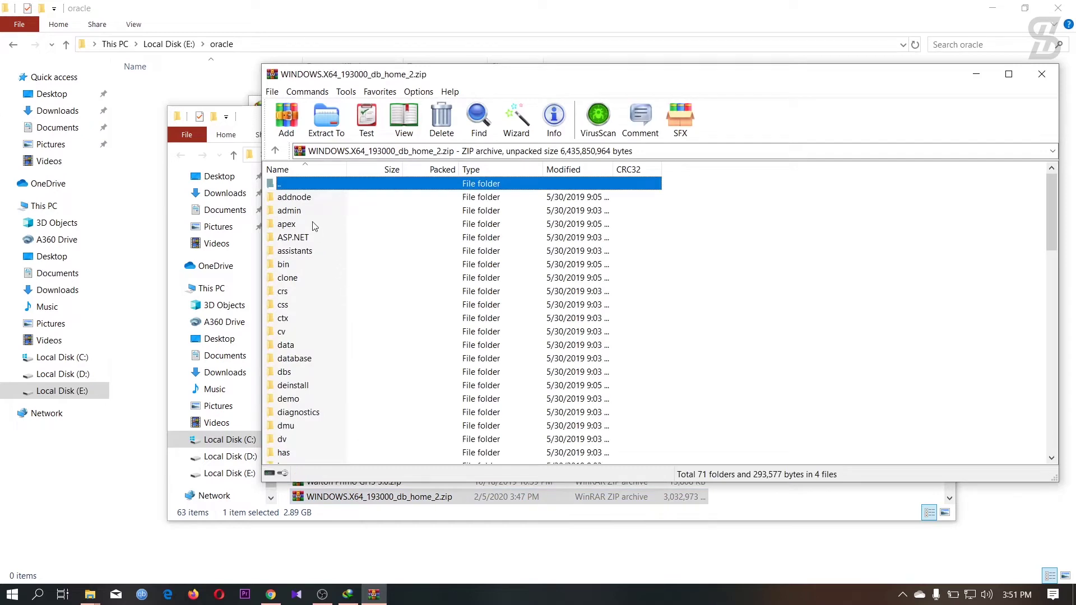
{"action": "left_click", "coordinate": [328, 124]}
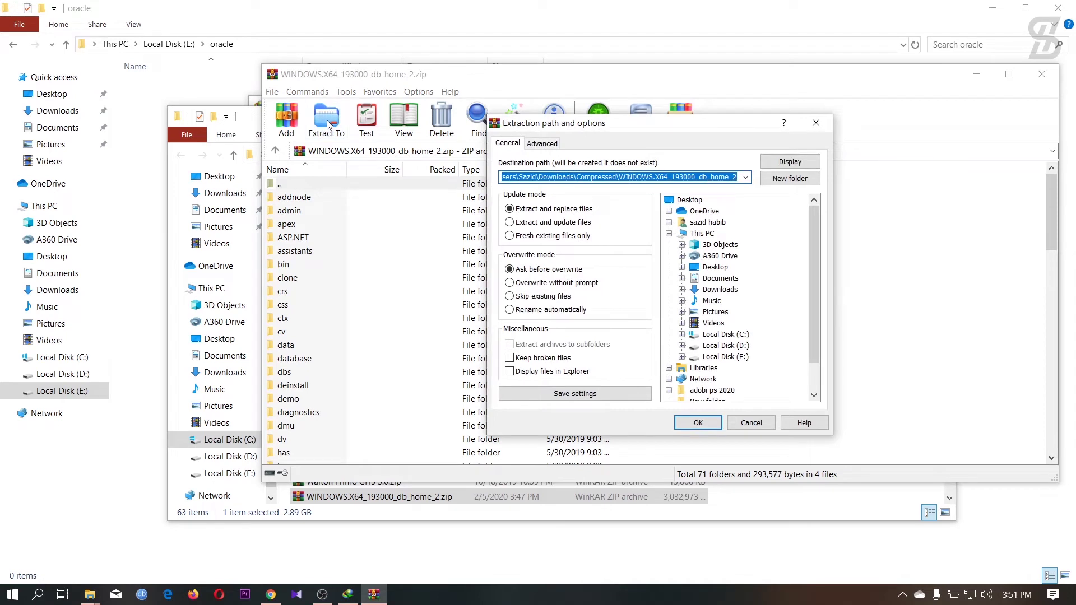
{"action": "left_click", "coordinate": [682, 357]}
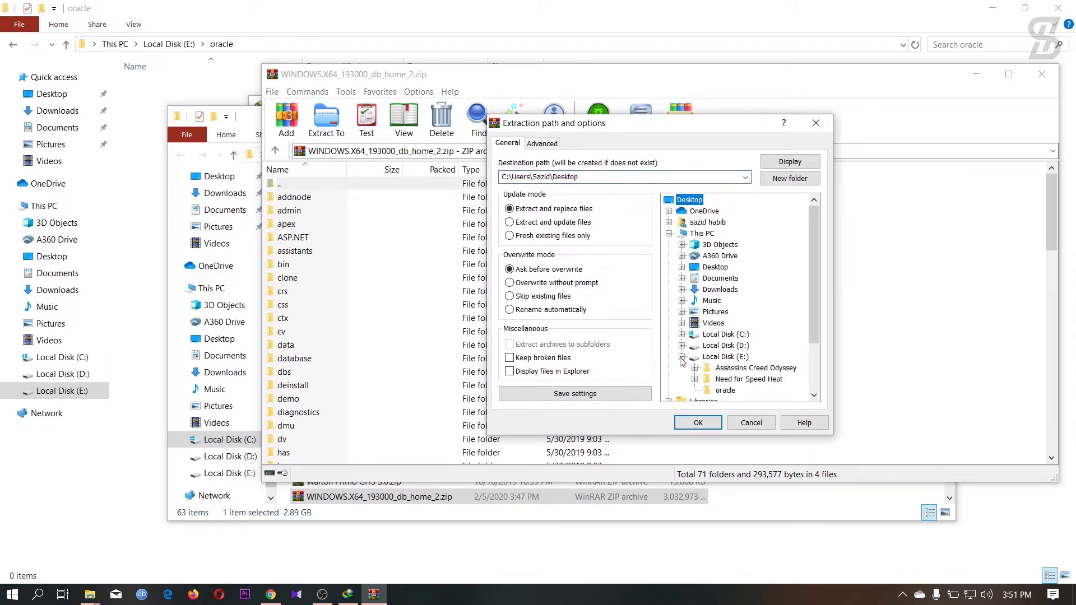
{"action": "left_click", "coordinate": [720, 391]}
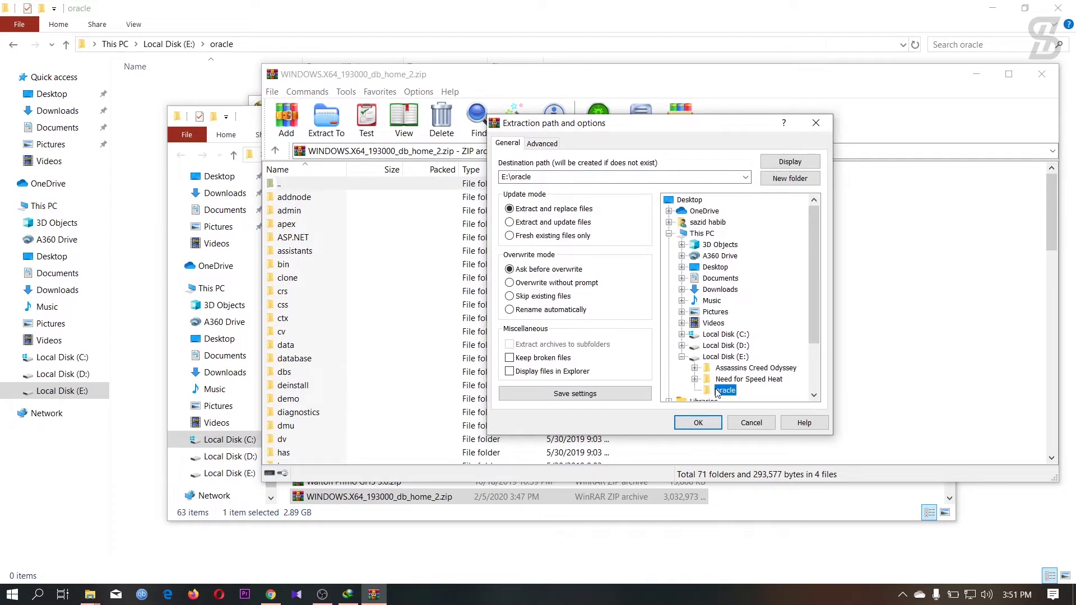
{"action": "left_click", "coordinate": [699, 423]}
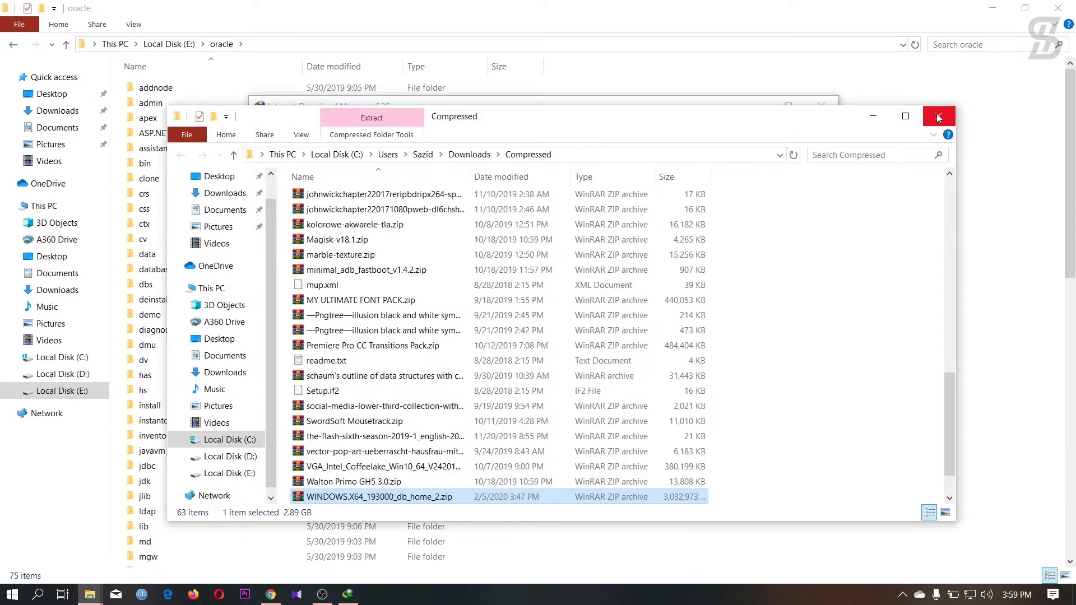
- Close the Compressed folder and IDM windows, then open E:\oracle
{"action": "left_click", "coordinate": [939, 118]}
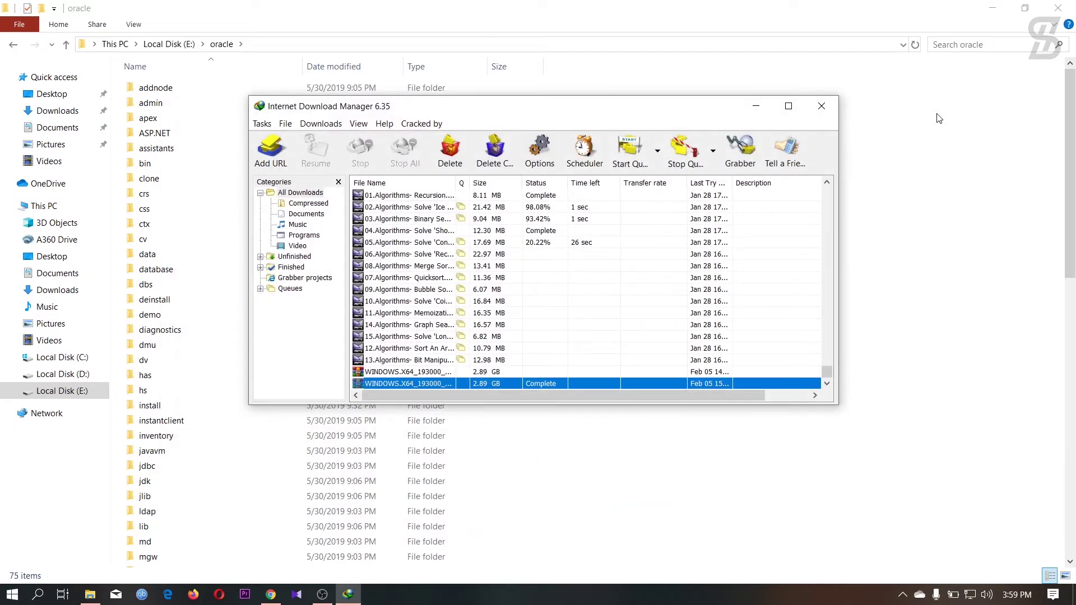
{"action": "left_click", "coordinate": [827, 109]}
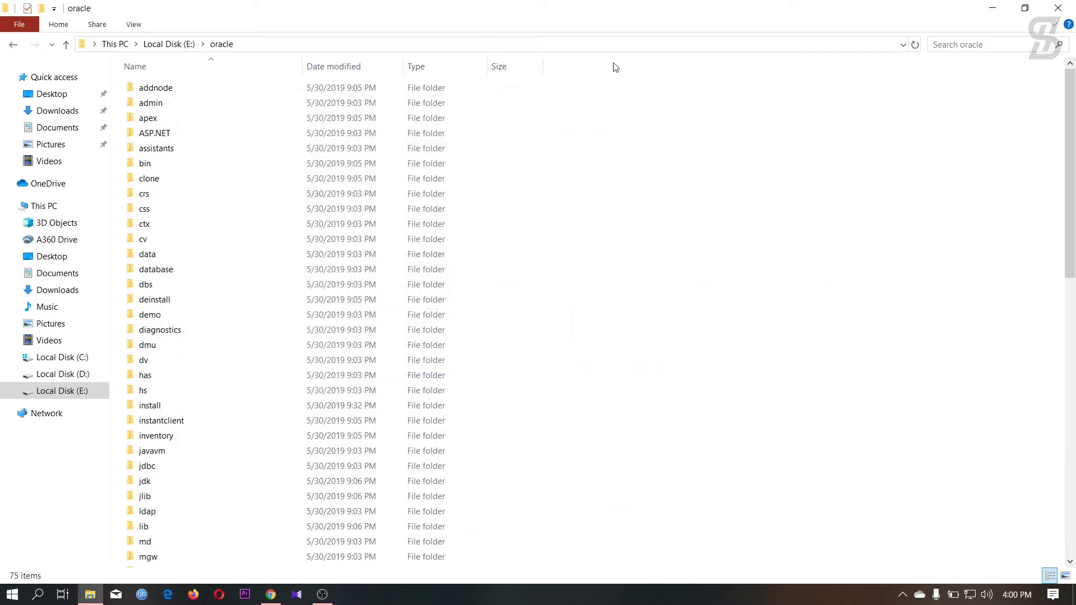
{"action": "left_click", "coordinate": [65, 46]}
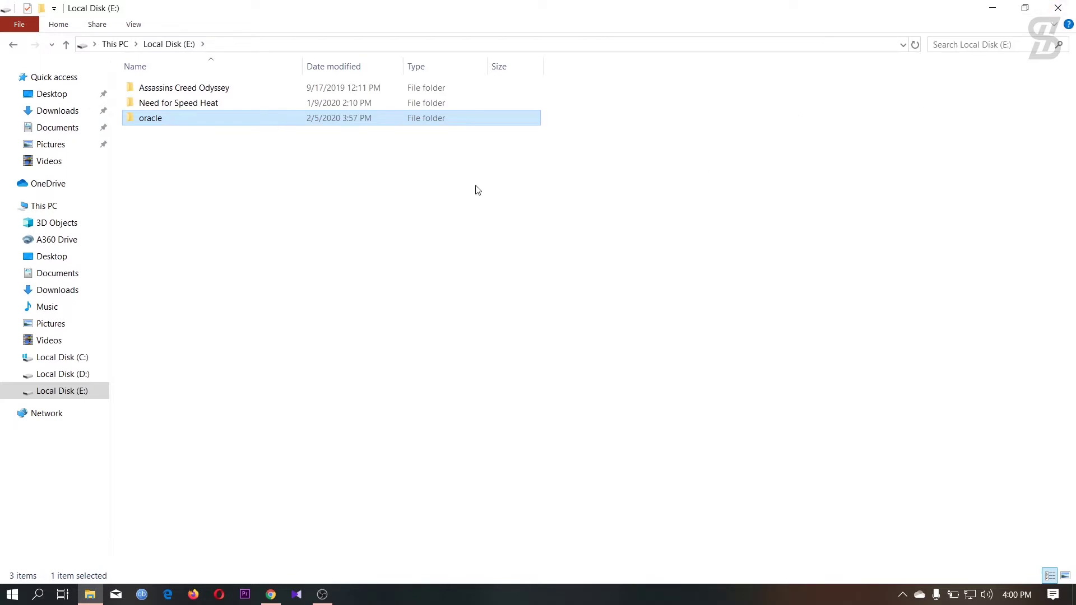
{"action": "double_click", "coordinate": [244, 118]}
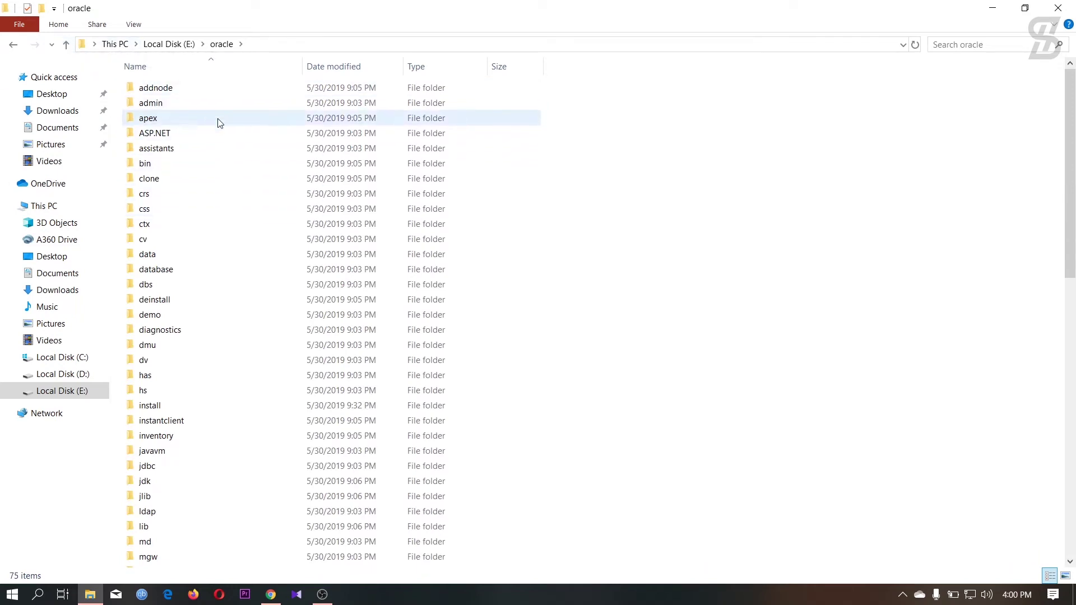
{"action": "scroll", "coordinate": [218, 122], "scroll_direction": "down", "scroll_amount": 3}
{"action": "scroll", "coordinate": [217, 122], "scroll_direction": "down", "scroll_amount": 5}
{"action": "scroll", "coordinate": [220, 143], "scroll_direction": "down", "scroll_amount": 5}
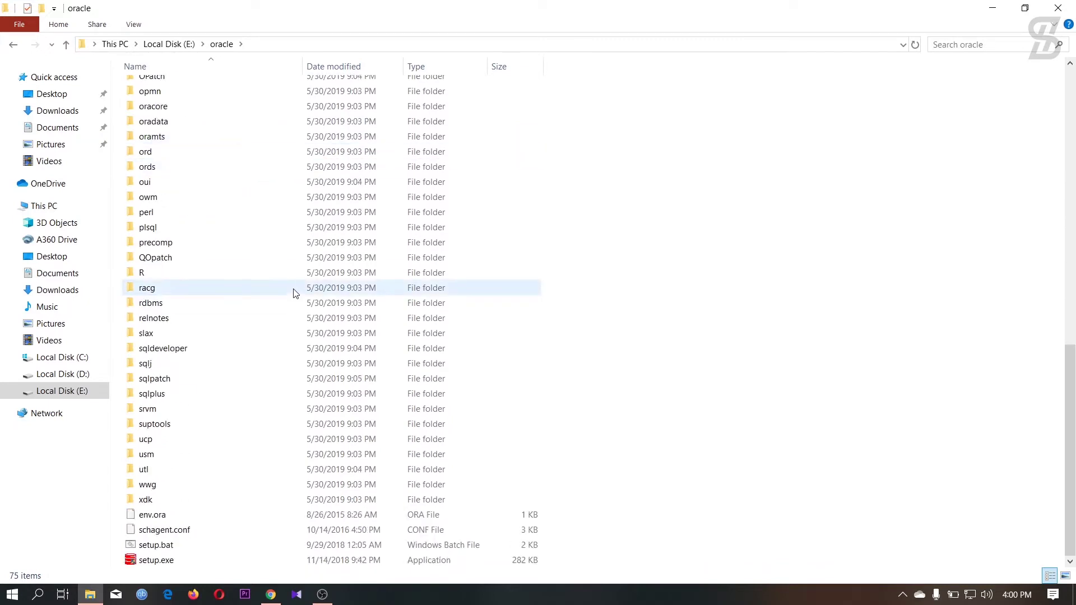
- Close Chrome, run setup.exe as administrator, and minimize its console window
{"action": "left_click", "coordinate": [165, 562]}
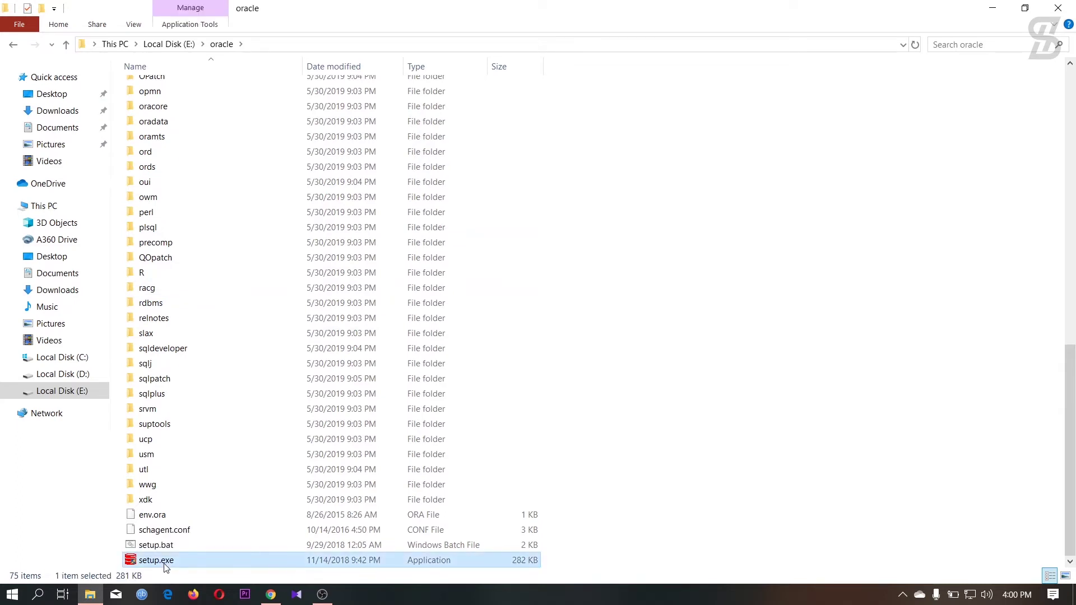
{"action": "double_click", "coordinate": [166, 561]}
{"action": "right_click", "coordinate": [165, 561]}
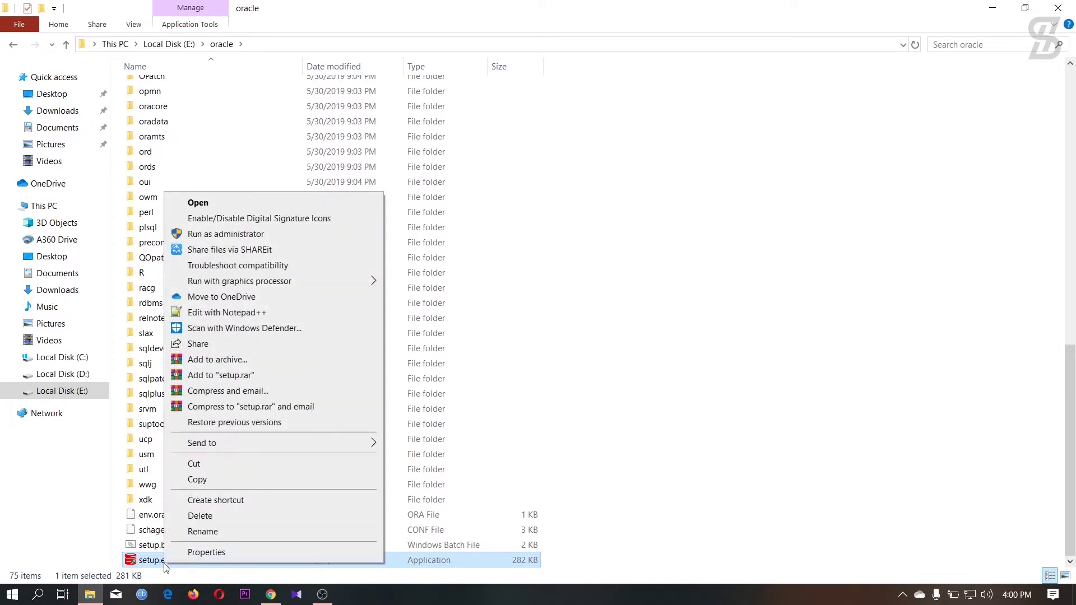
{"action": "left_click", "coordinate": [165, 568]}
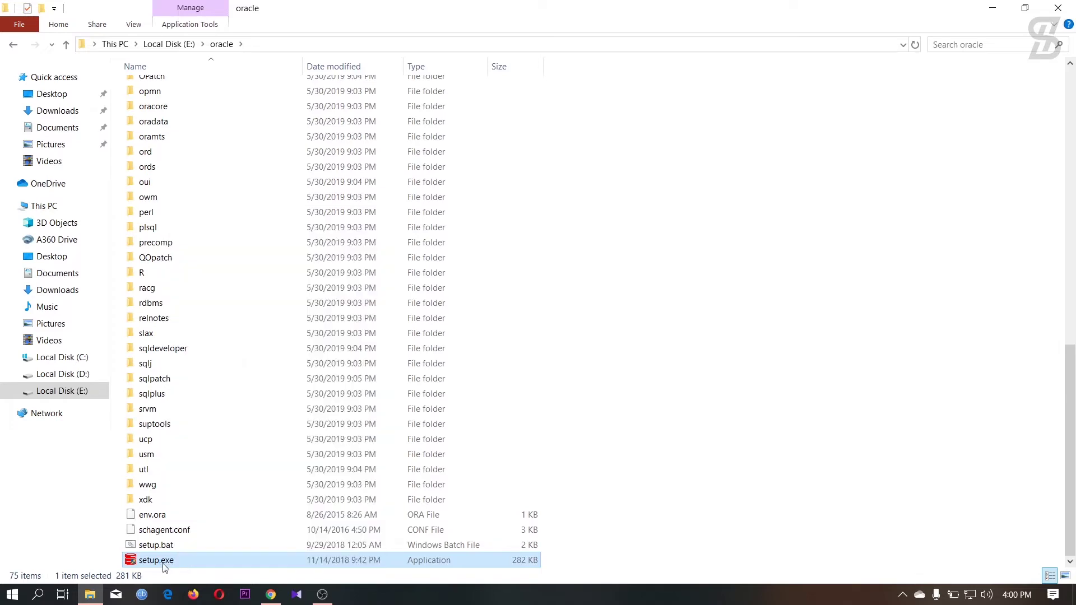
{"action": "right_click", "coordinate": [266, 595]}
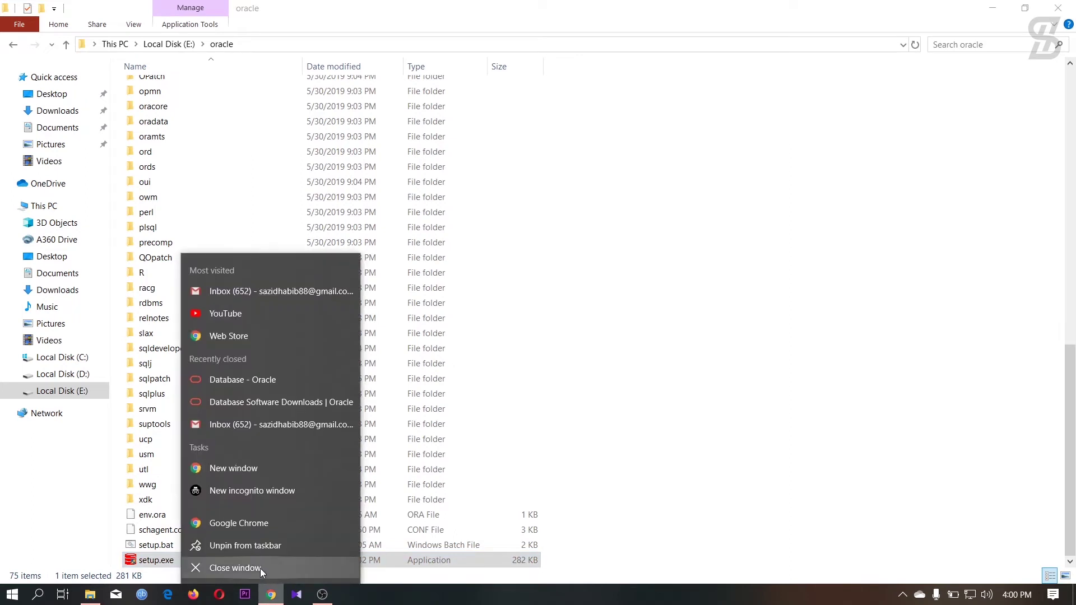
{"action": "left_click", "coordinate": [260, 569]}
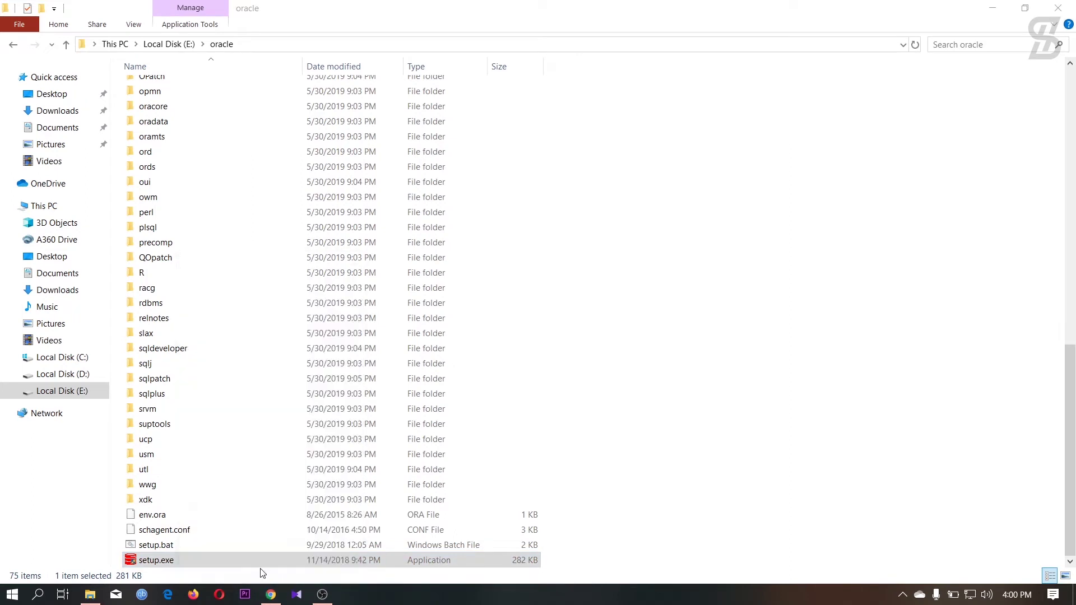
{"action": "right_click", "coordinate": [180, 562]}
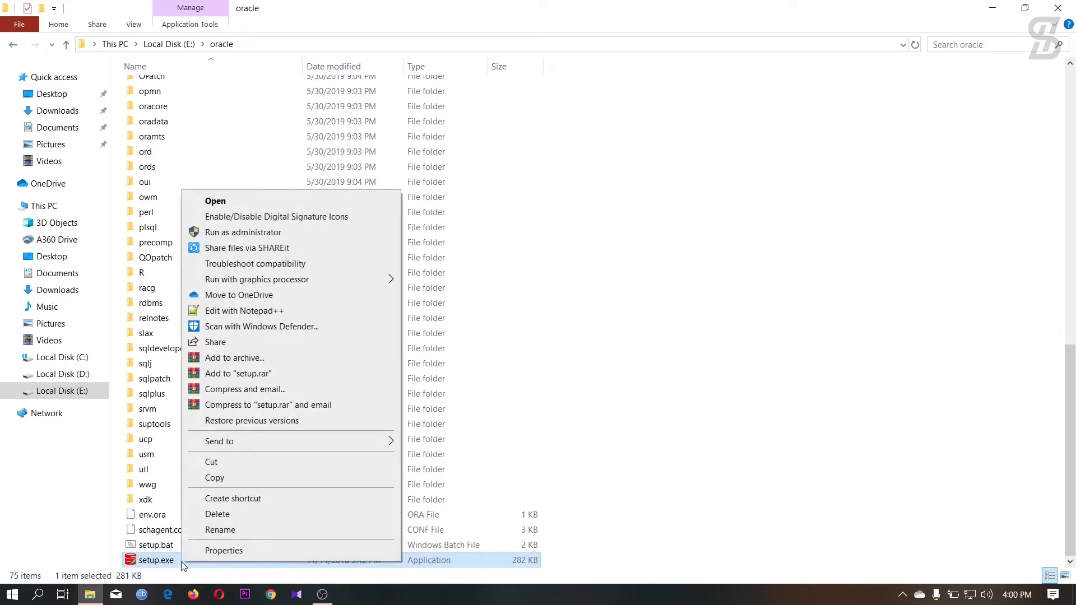
{"action": "left_click", "coordinate": [258, 234]}
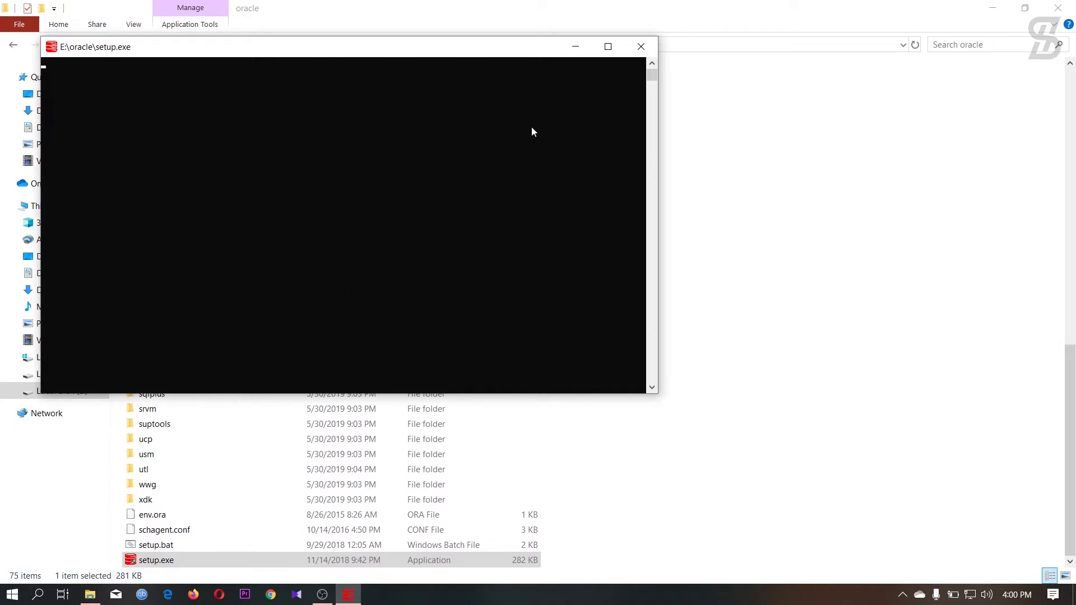
{"action": "left_click", "coordinate": [576, 48]}
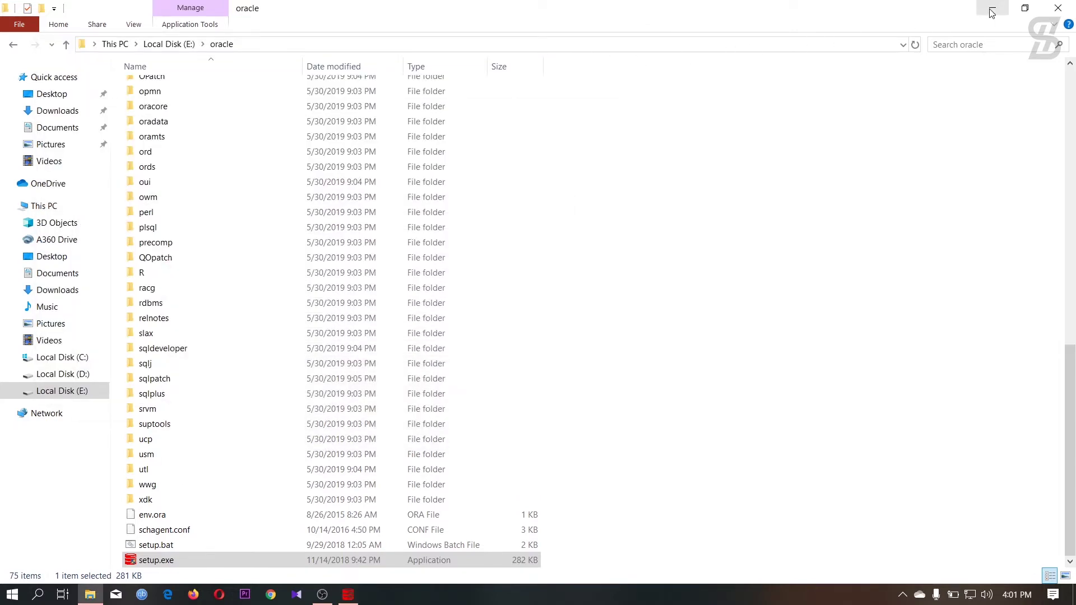
- Keep 'Create and configure a single instance database' and advance to System Class
{"action": "left_click", "coordinate": [991, 13]}
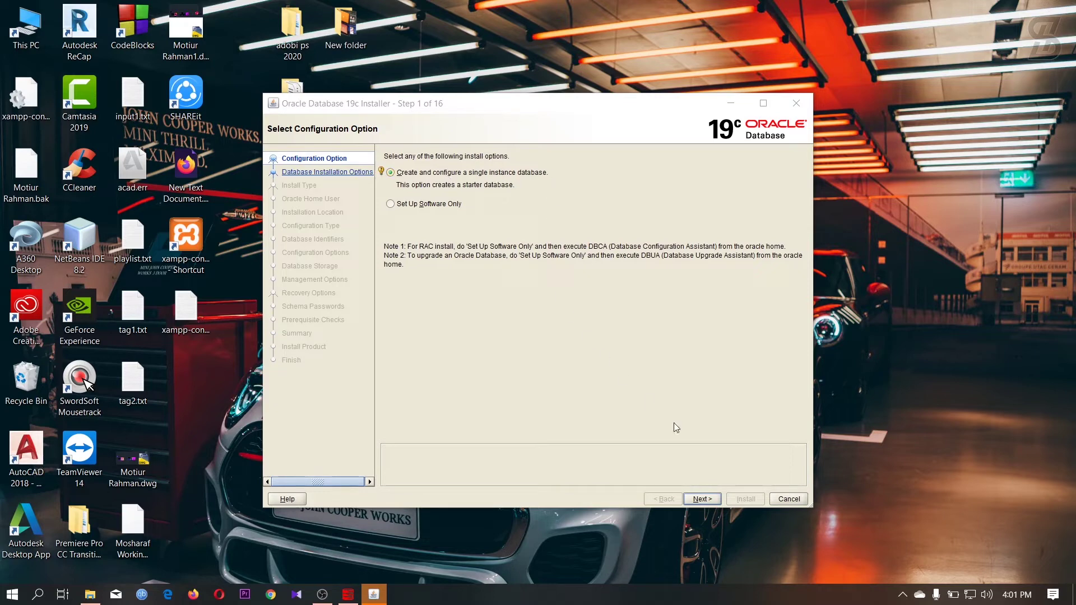
{"action": "left_click", "coordinate": [711, 500]}
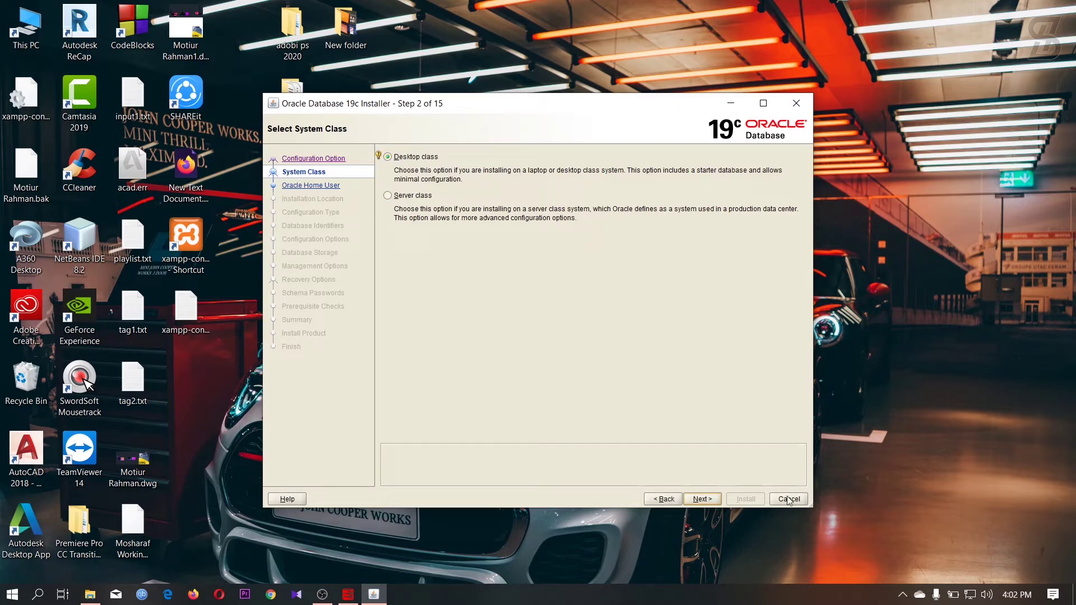
- Keep Desktop class, use the Windows built-in account as Oracle home user, and confirm INS-35810
{"action": "left_click", "coordinate": [702, 500]}
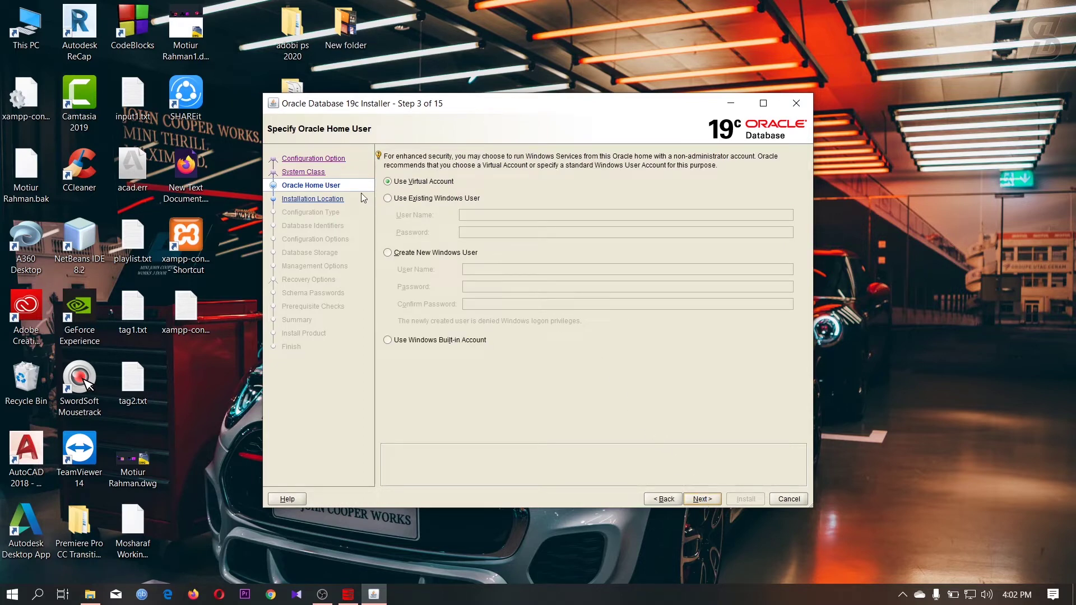
{"action": "left_click", "coordinate": [388, 182]}
{"action": "left_click", "coordinate": [389, 339]}
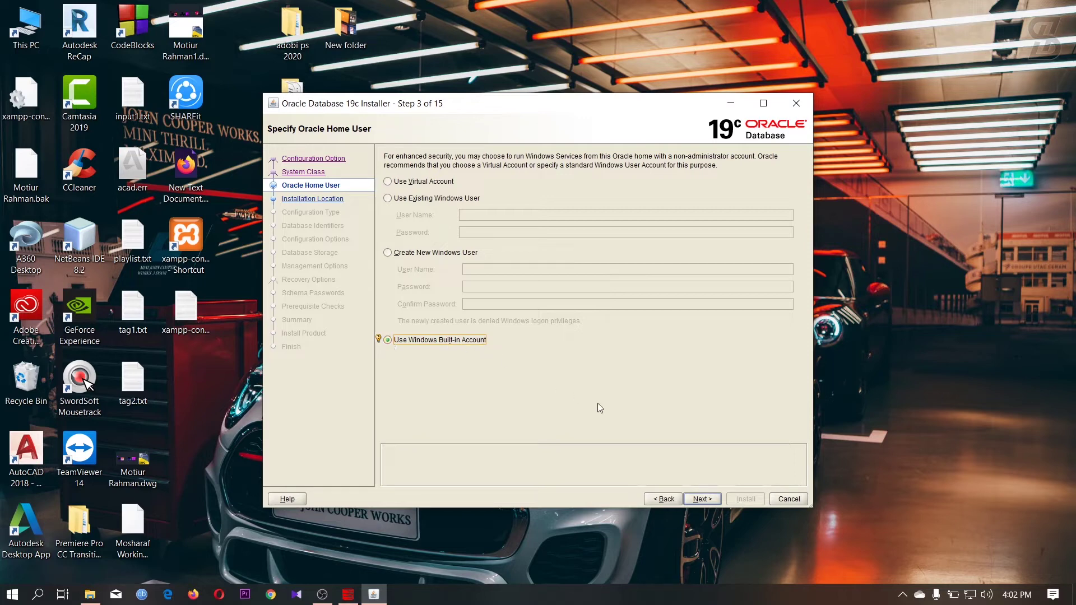
{"action": "left_click", "coordinate": [709, 500]}
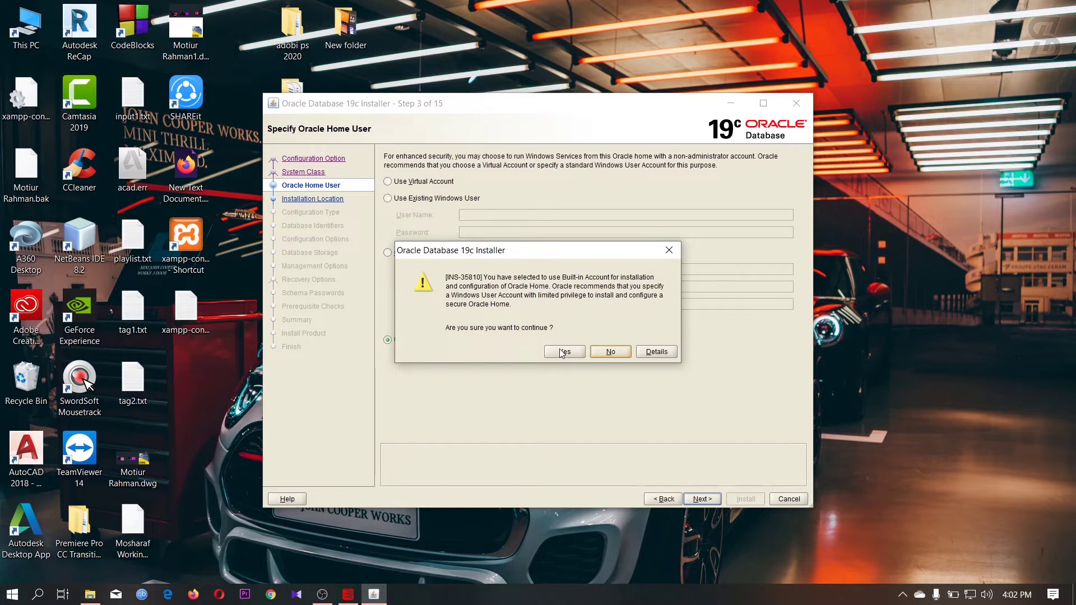
{"action": "left_click", "coordinate": [564, 352]}
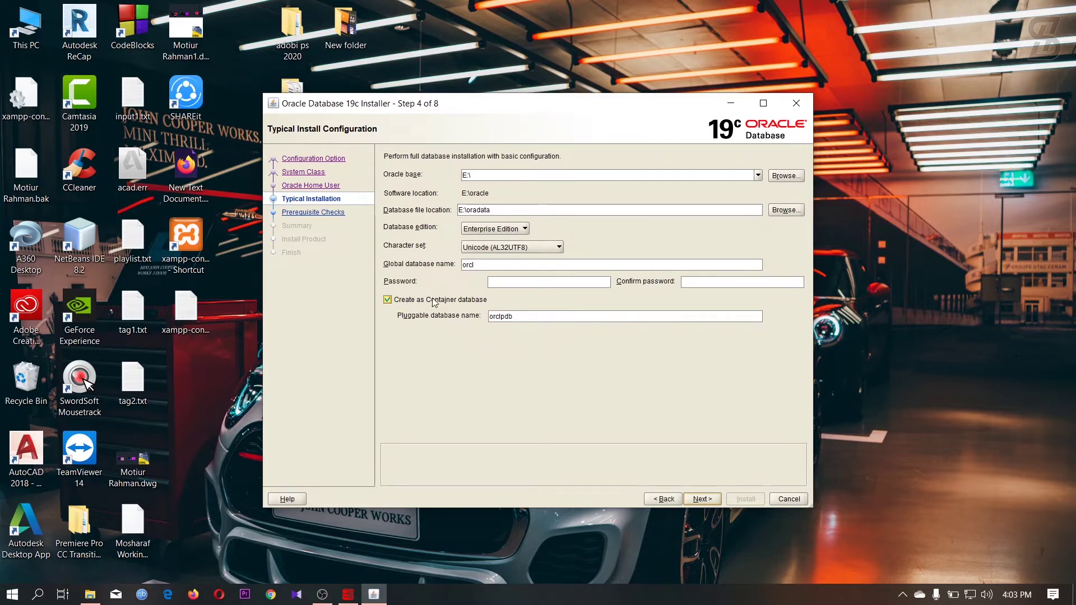
- Trim the Oracle base path's trailing backslash, set global database name orcl, and enter the admin password
{"action": "left_click", "coordinate": [477, 178]}
{"action": "key", "text": "BackSpace"}
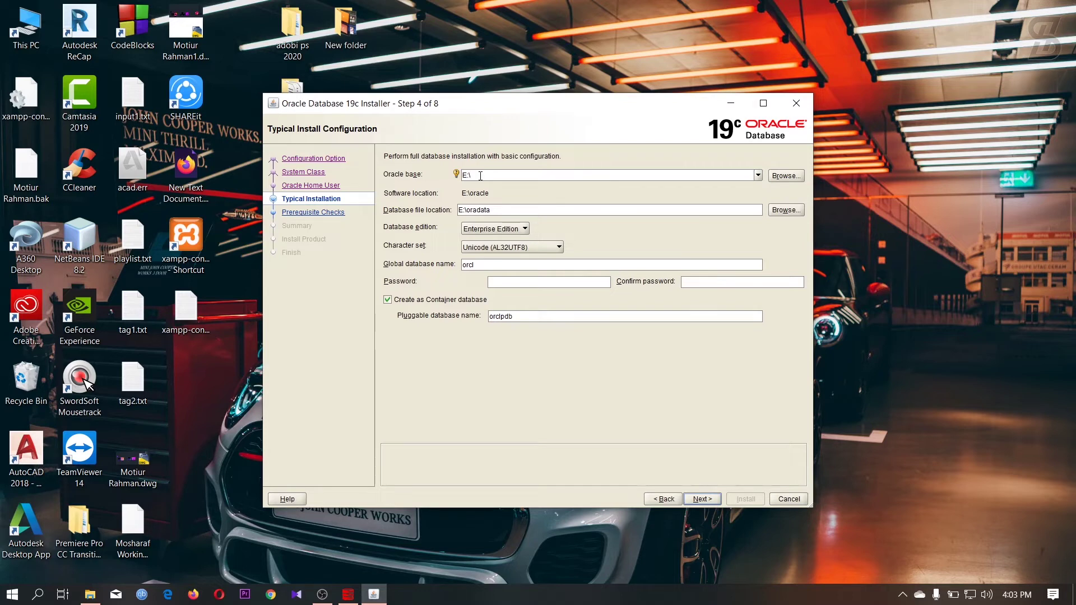
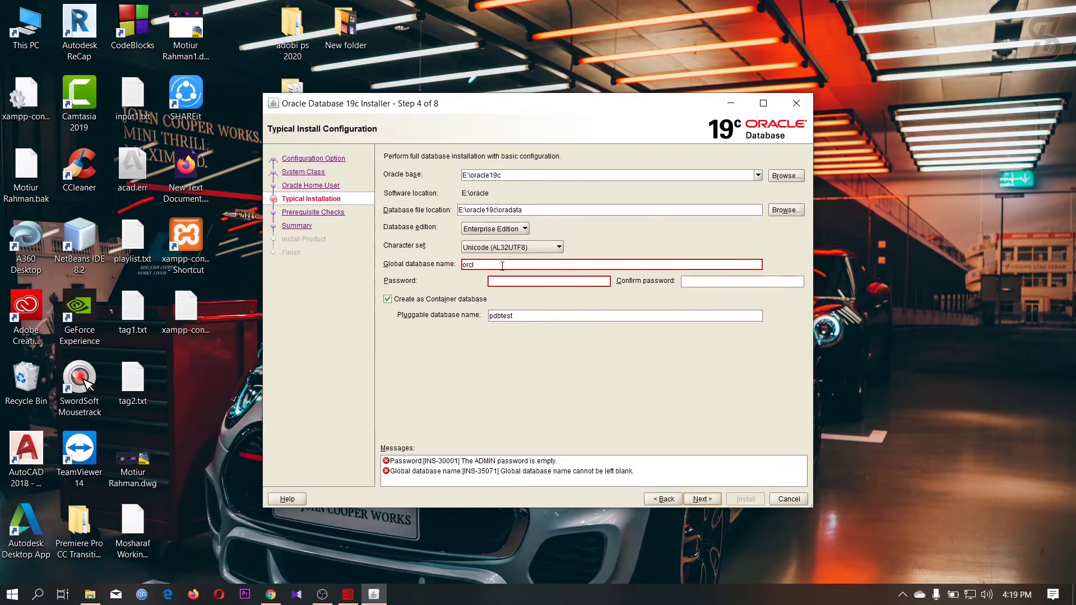
{"action": "left_click", "coordinate": [504, 265]}
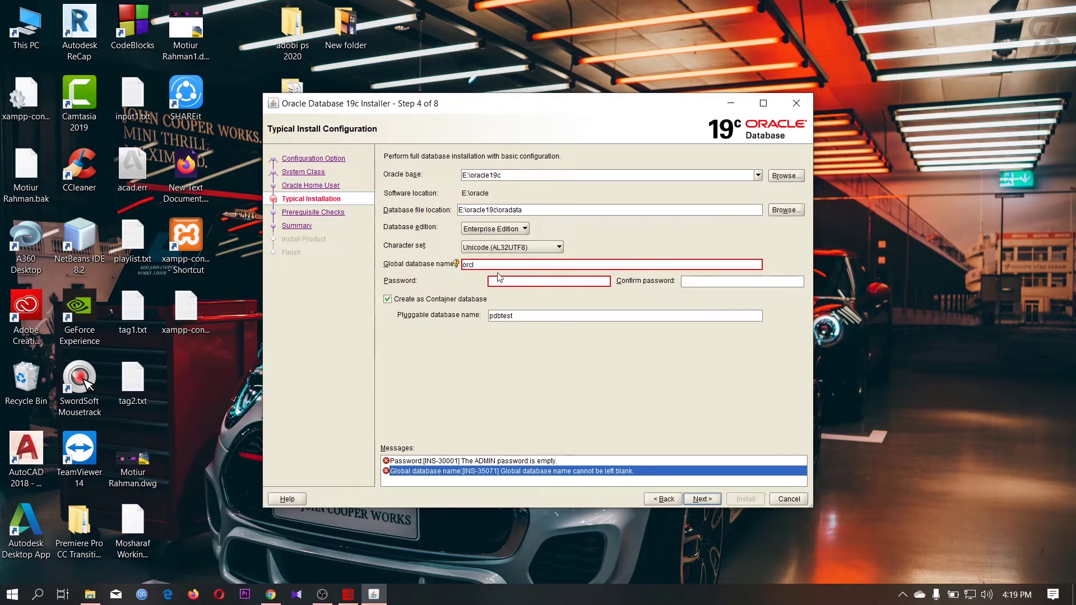
{"action": "left_click", "coordinate": [500, 278]}
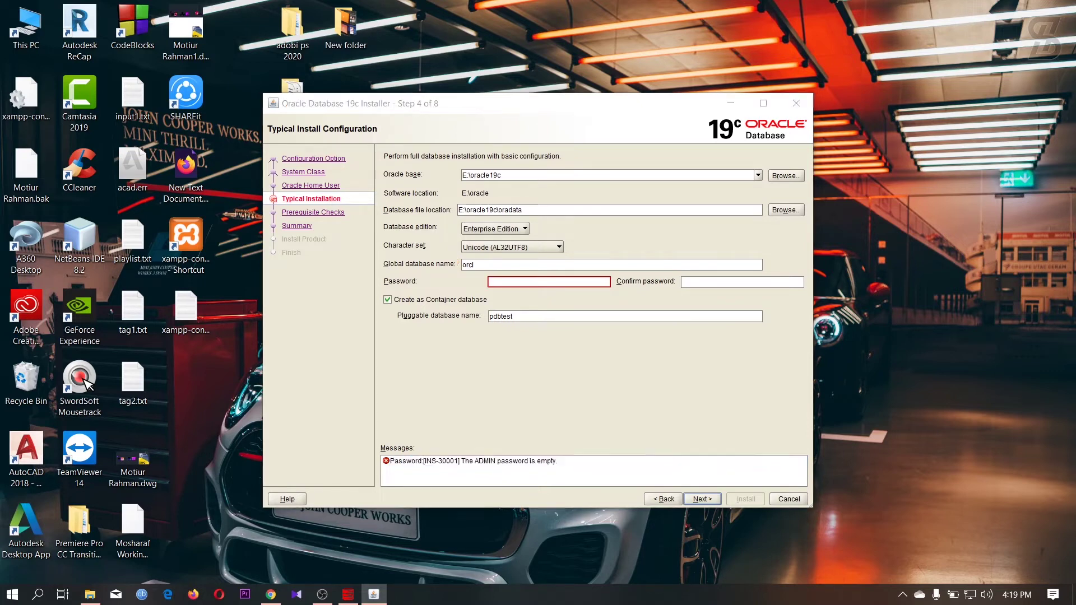
{"action": "left_click", "coordinate": [269, 594]}
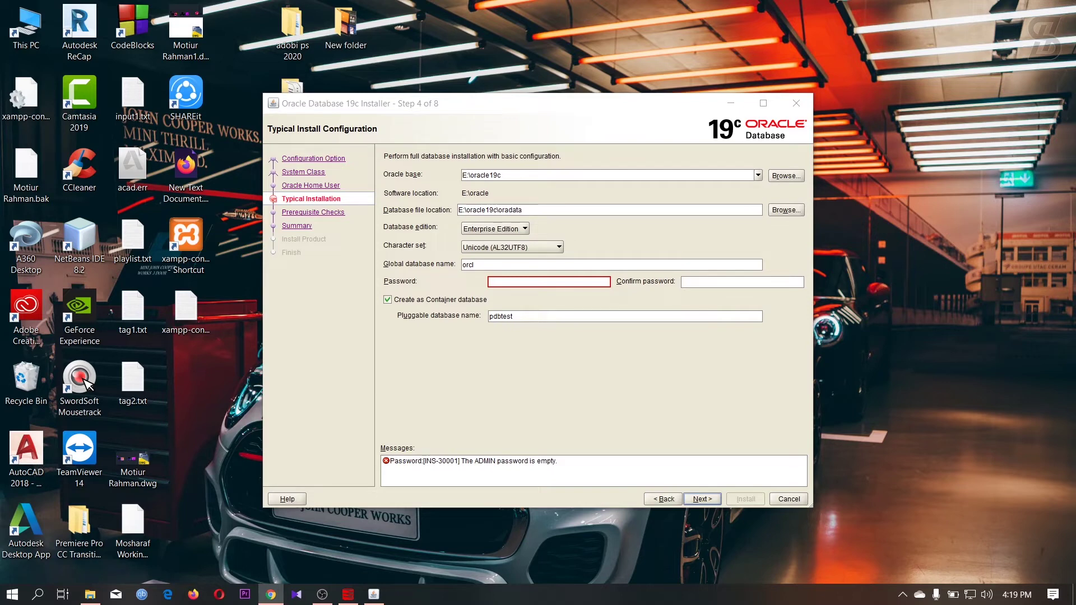
{"action": "left_click", "coordinate": [505, 283]}
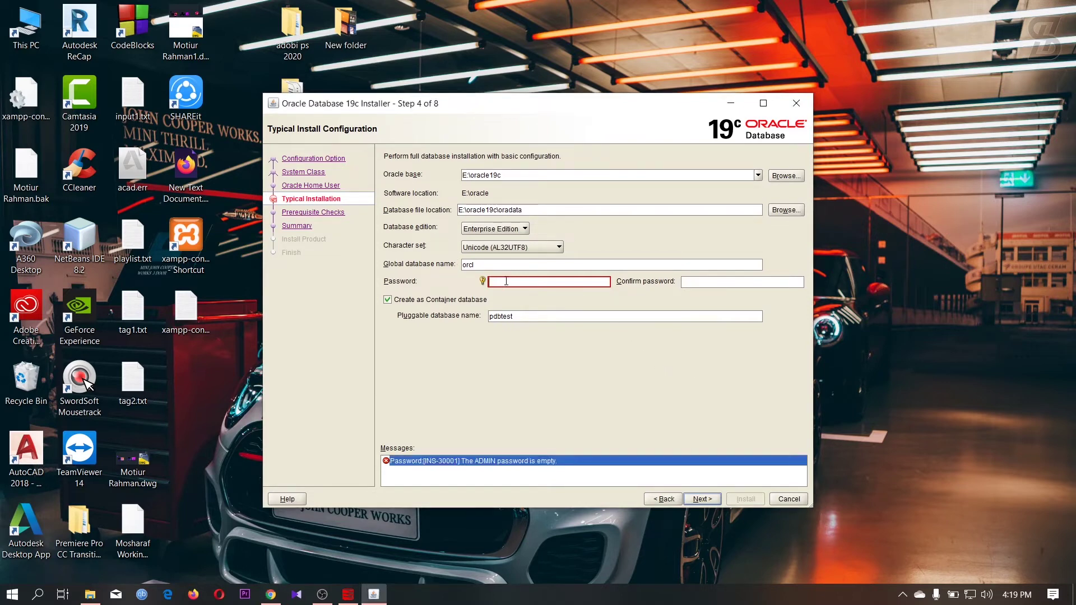
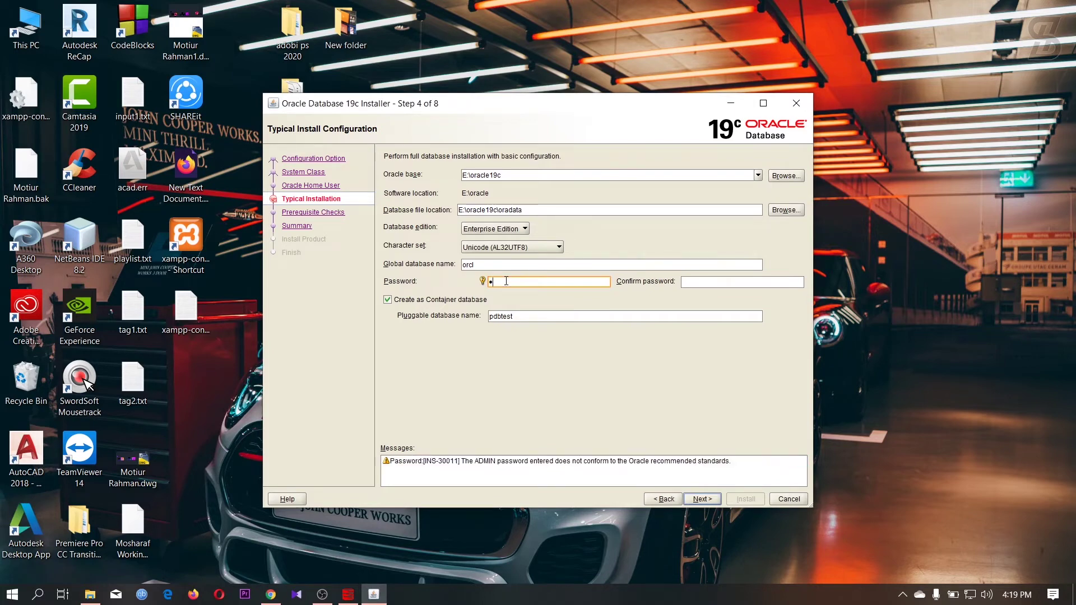
- Confirm the password, rename the pluggable database to orclpdb, and accept the password and memory warnings
{"action": "left_click", "coordinate": [691, 283]}
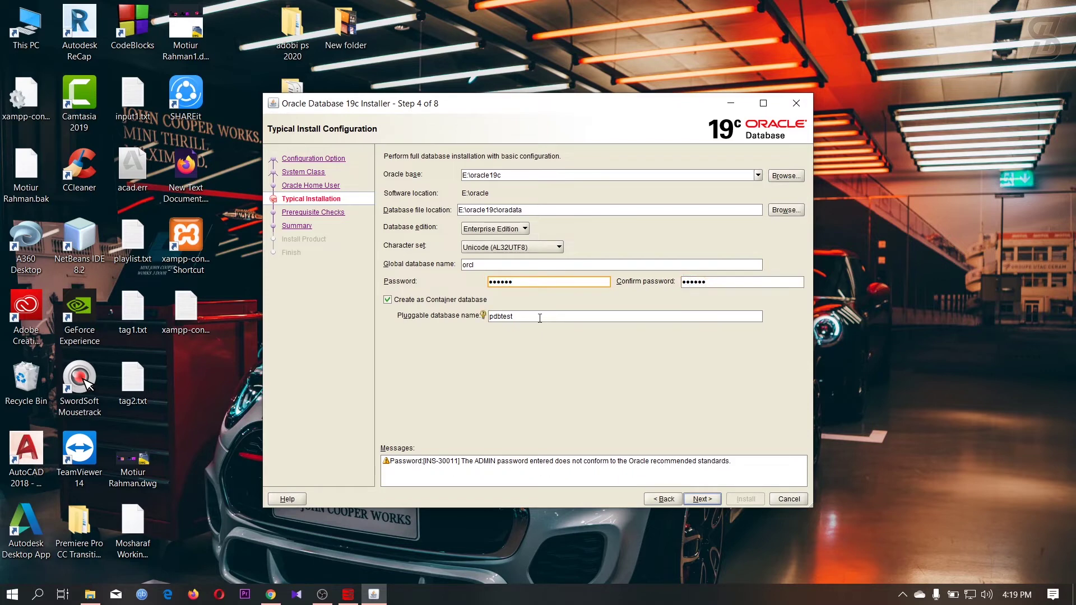
{"action": "key", "text": "Home"}
{"action": "left_click", "coordinate": [705, 501]}
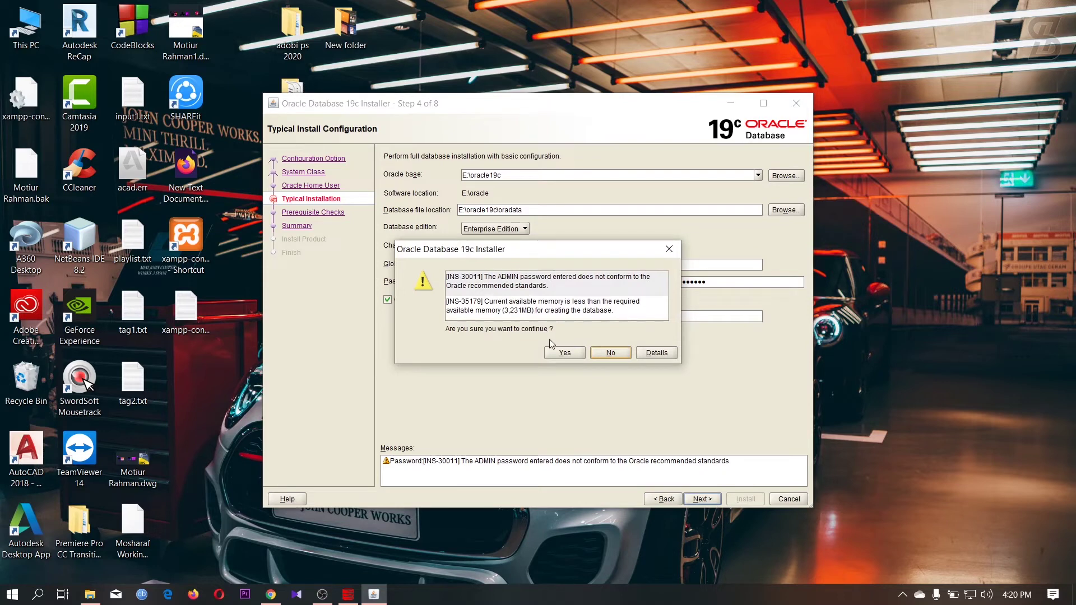
{"action": "left_click", "coordinate": [561, 354]}
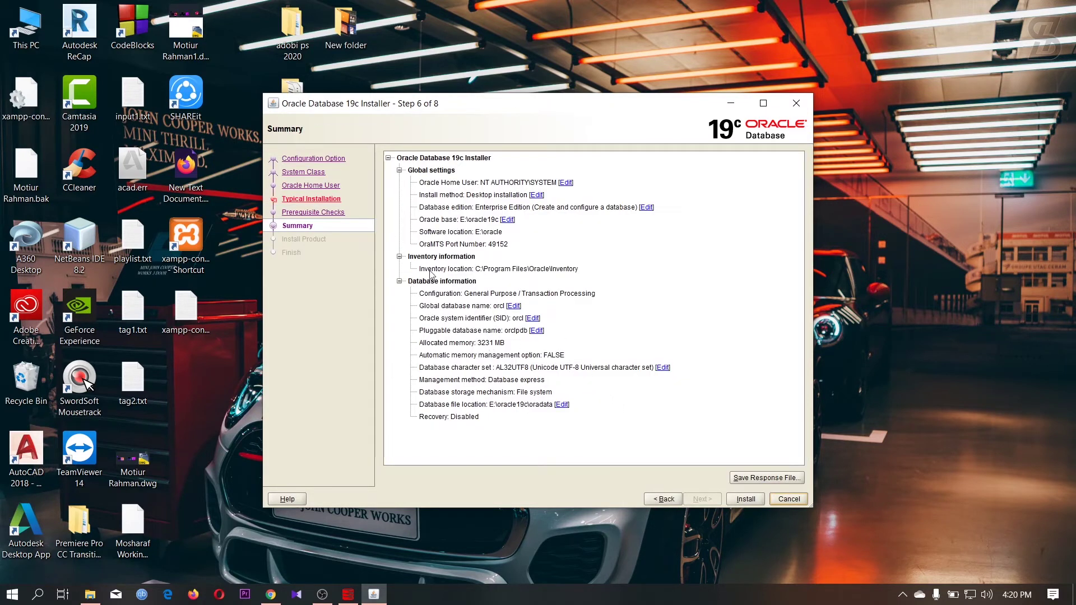
- Install the database to completion and view the installation log details on the Finish page
{"action": "left_click", "coordinate": [745, 501]}
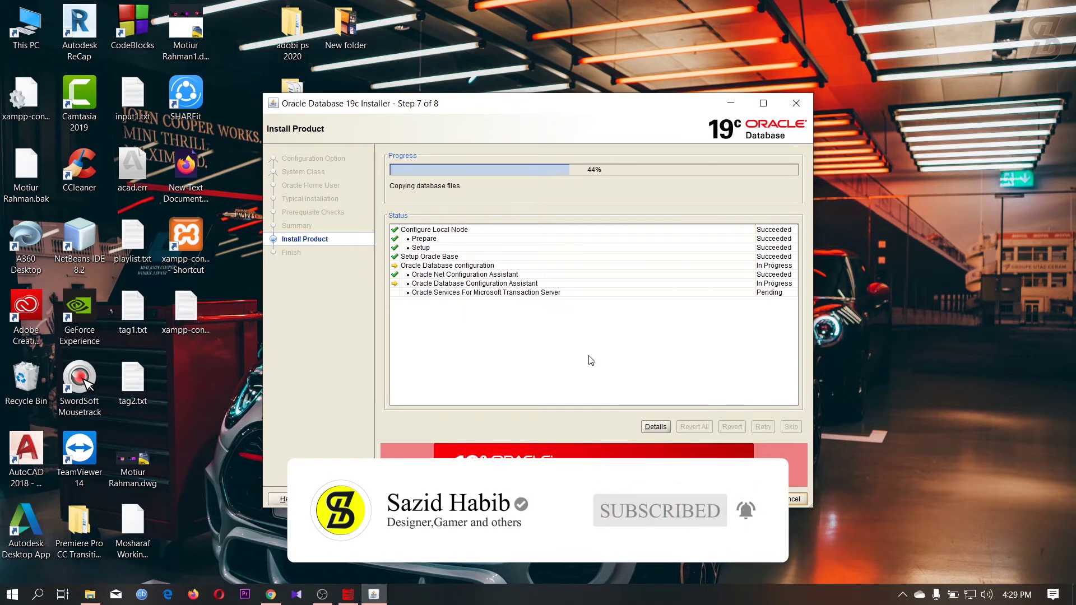
{"action": "left_click", "coordinate": [270, 594]}
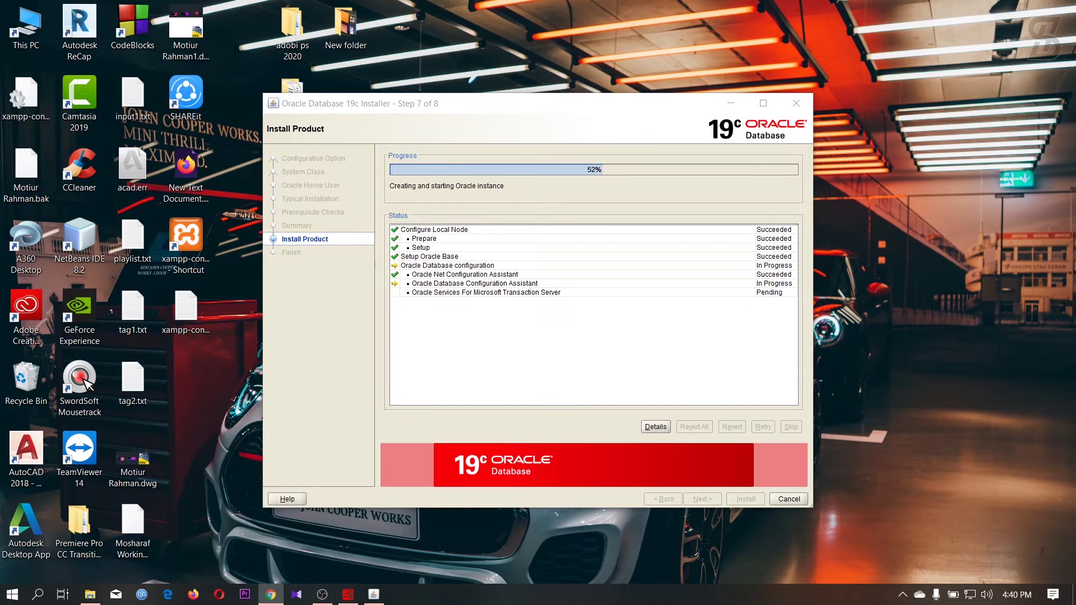
{"action": "left_click", "coordinate": [655, 426]}
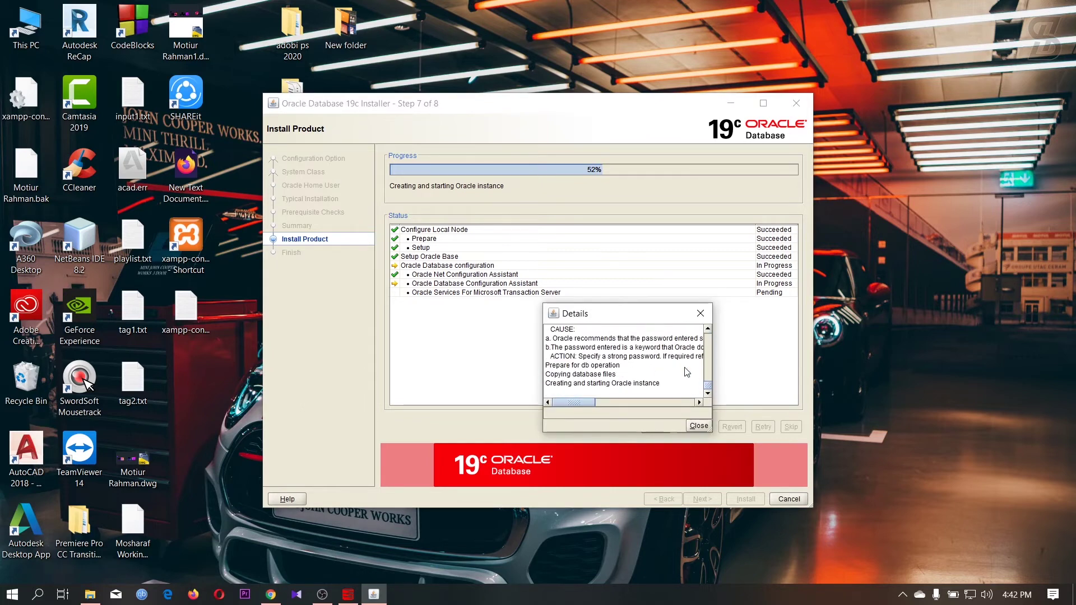
{"action": "left_click", "coordinate": [270, 594]}
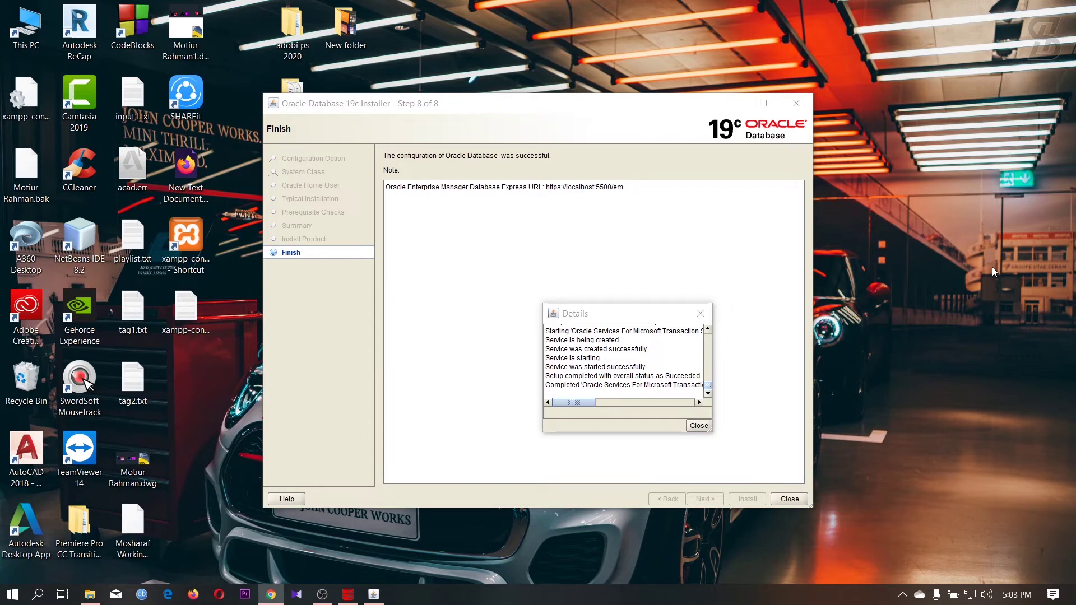
- Close the installer and run Command Prompt as administrator from Start search, entering sqlplus / as sysdba
{"action": "left_click", "coordinate": [698, 426]}
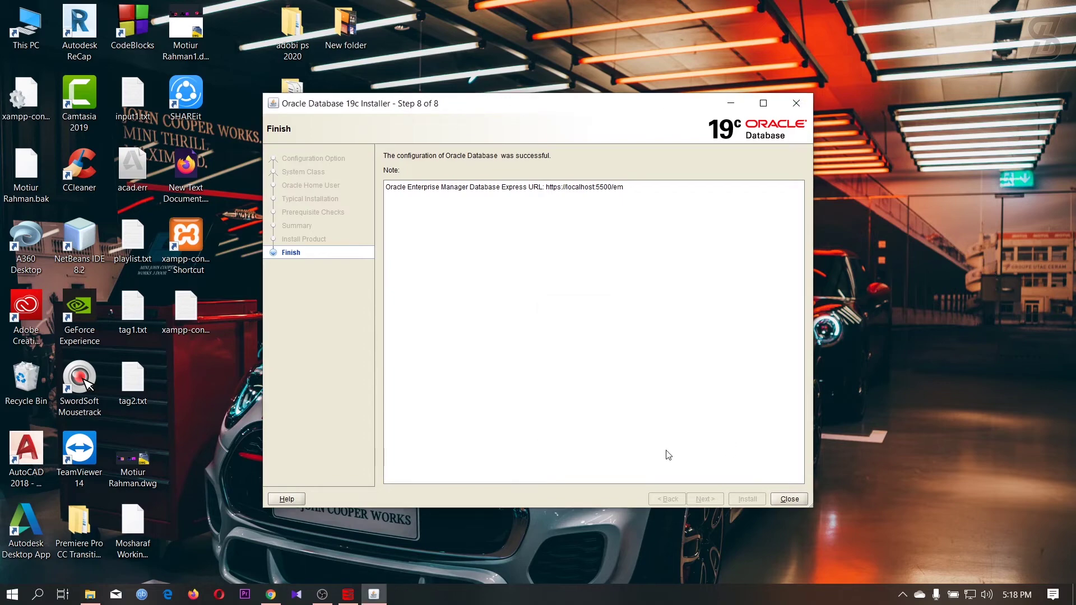
{"action": "left_click", "coordinate": [781, 498]}
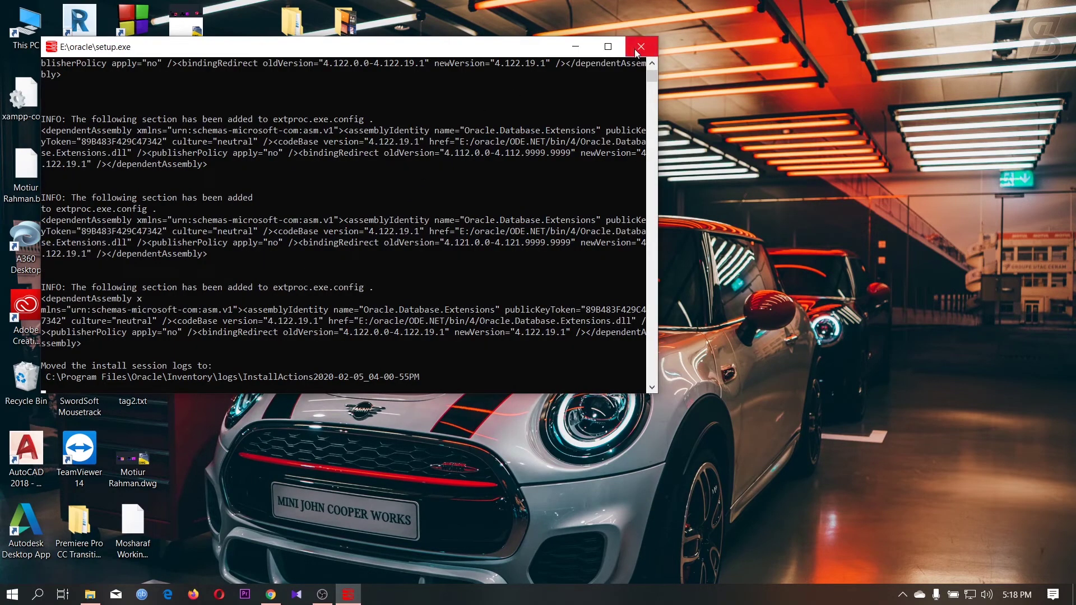
{"action": "left_click", "coordinate": [12, 595]}
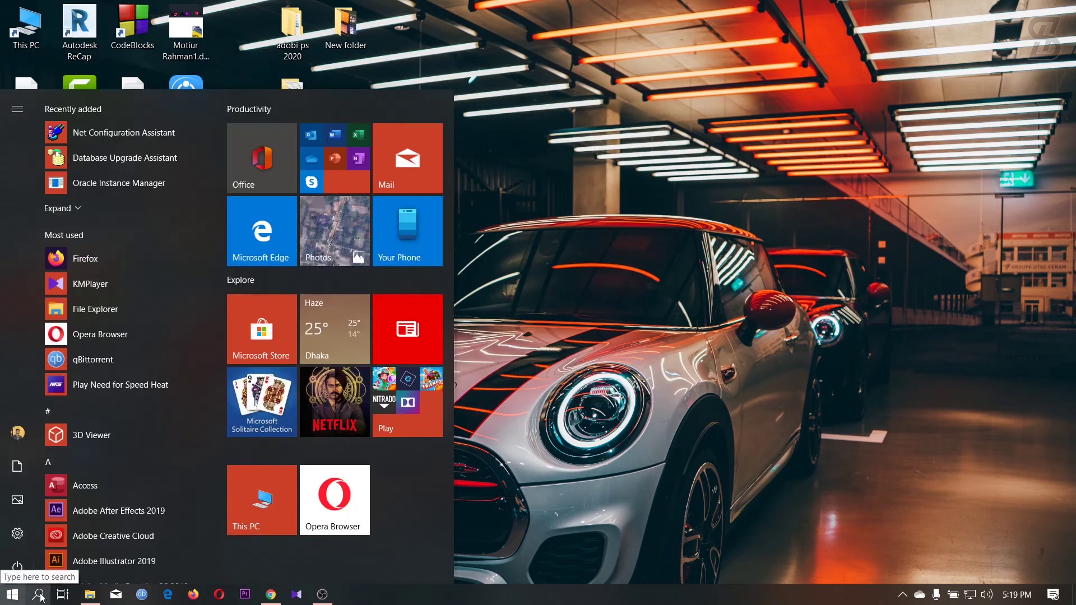
{"action": "left_click", "coordinate": [40, 596]}
{"action": "type", "text": "cm"}
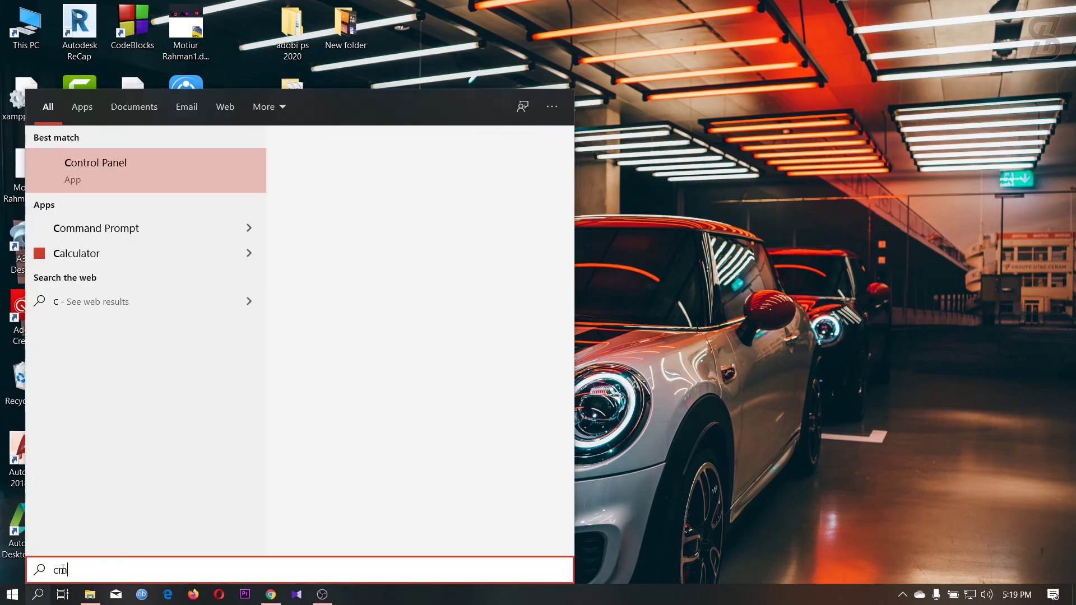
{"action": "type", "text": "d"}
{"action": "right_click", "coordinate": [92, 169]}
{"action": "left_click", "coordinate": [145, 187]}
{"action": "type", "text": "sqlplus / as sysdba"}
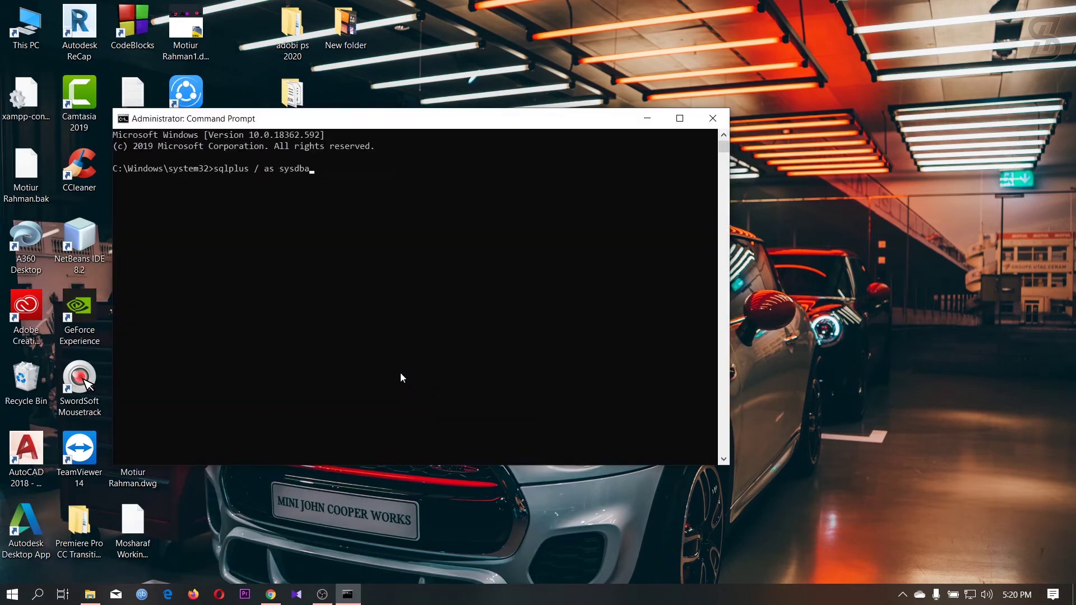
- Connect to SQL*Plus as sysdba and highlight the edition banner and version 19.3.0.0.0
{"action": "key", "text": "Return"}
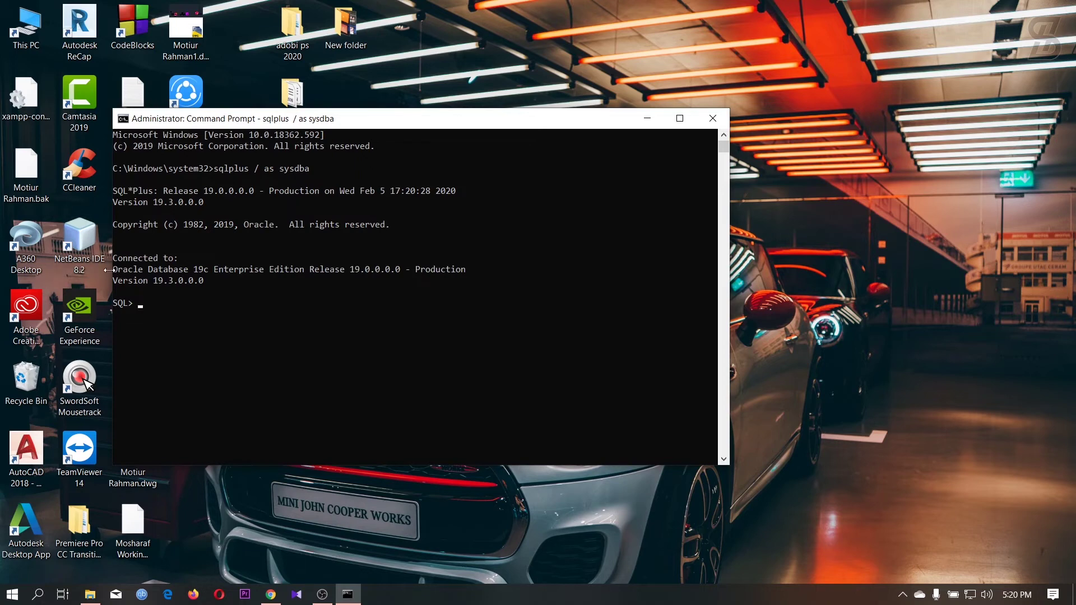
{"action": "left_click_drag", "start_coordinate": [117, 276], "coordinate": [441, 273]}
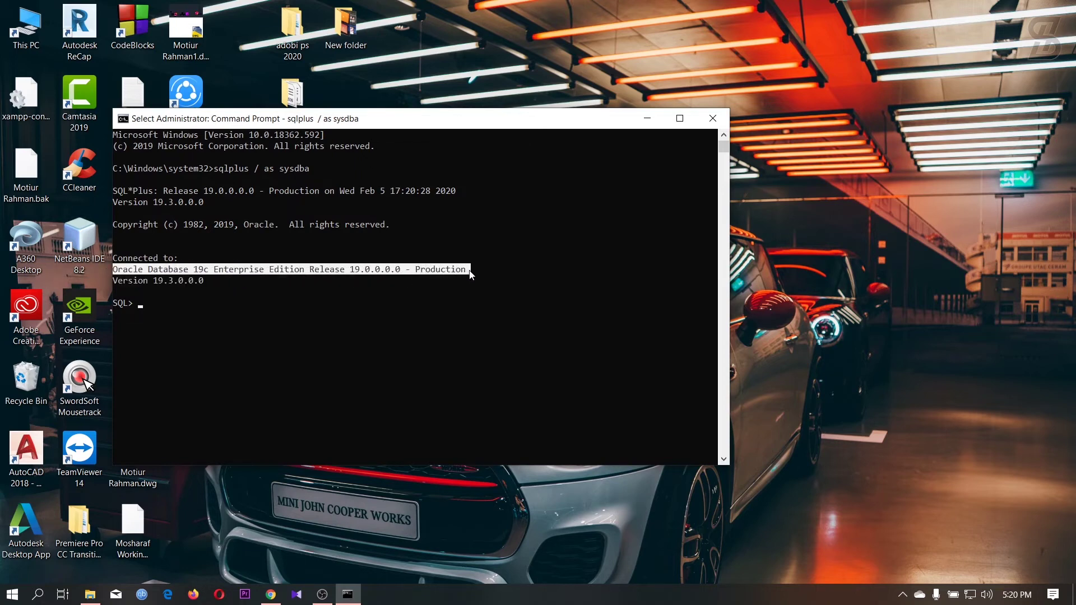
{"action": "left_click", "coordinate": [327, 291]}
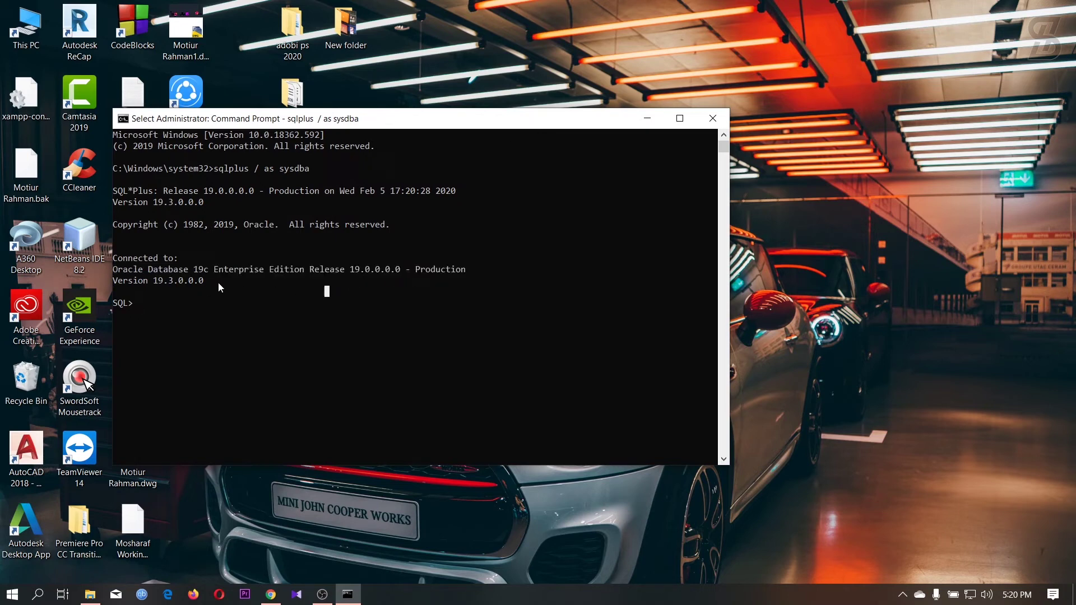
{"action": "left_click_drag", "start_coordinate": [214, 281], "coordinate": [152, 279]}
{"action": "type", "text": "select *"}
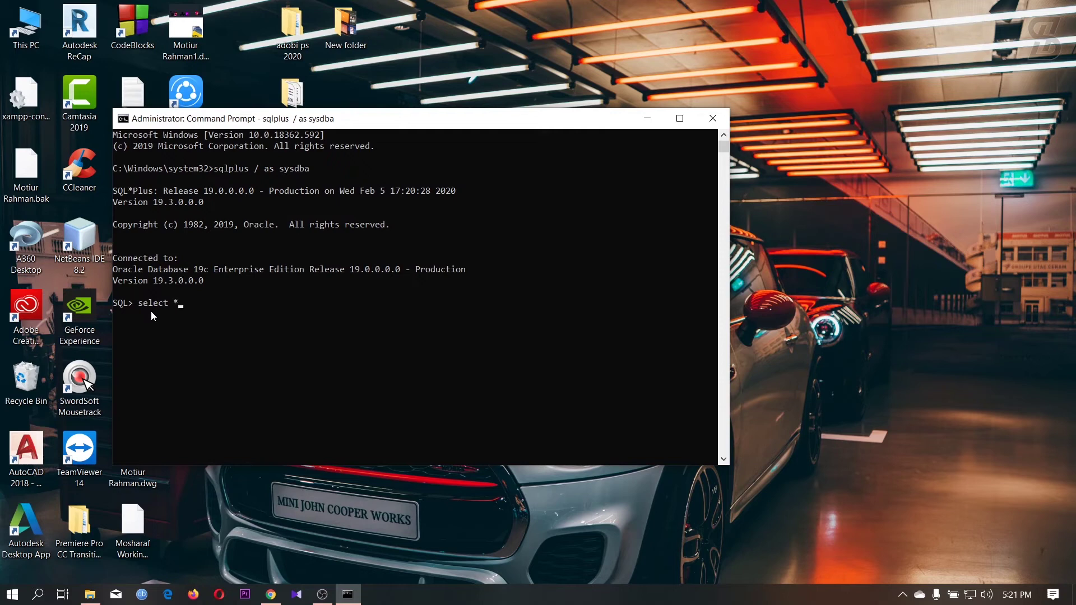
{"action": "type", "text": "from "}
{"action": "type", "text": "v"}
{"action": "type", "text": "$"}
{"action": "type", "text": "ver"}
{"action": "type", "text": "sion;"}
- Run select * from v$version; to list Oracle Database 19c Enterprise Edition 19.3.0.0.0
{"action": "key", "text": "Return"}
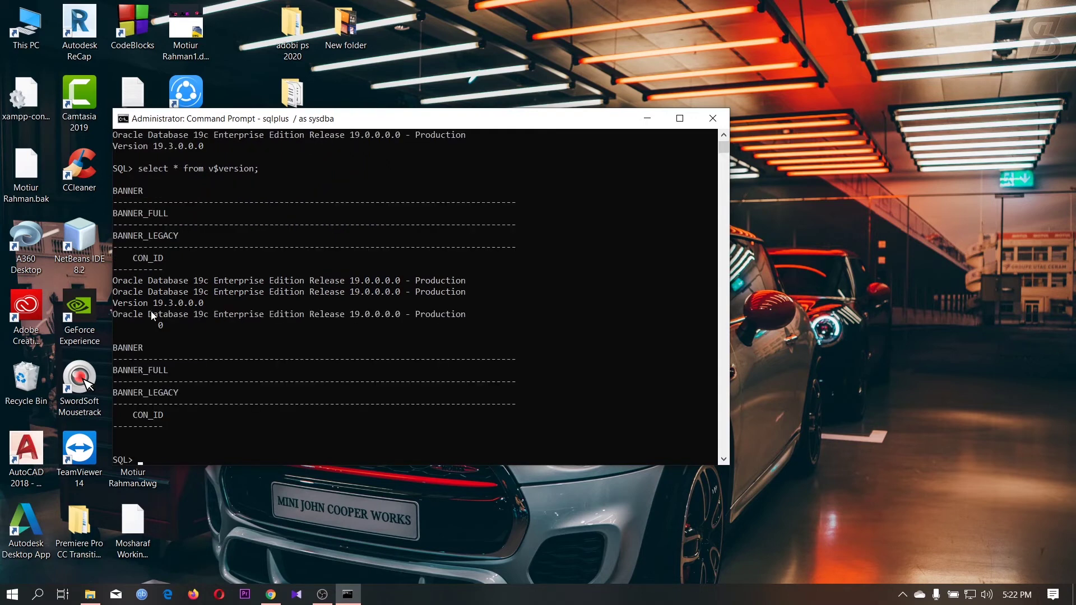
{"action": "left_click", "coordinate": [270, 594]}
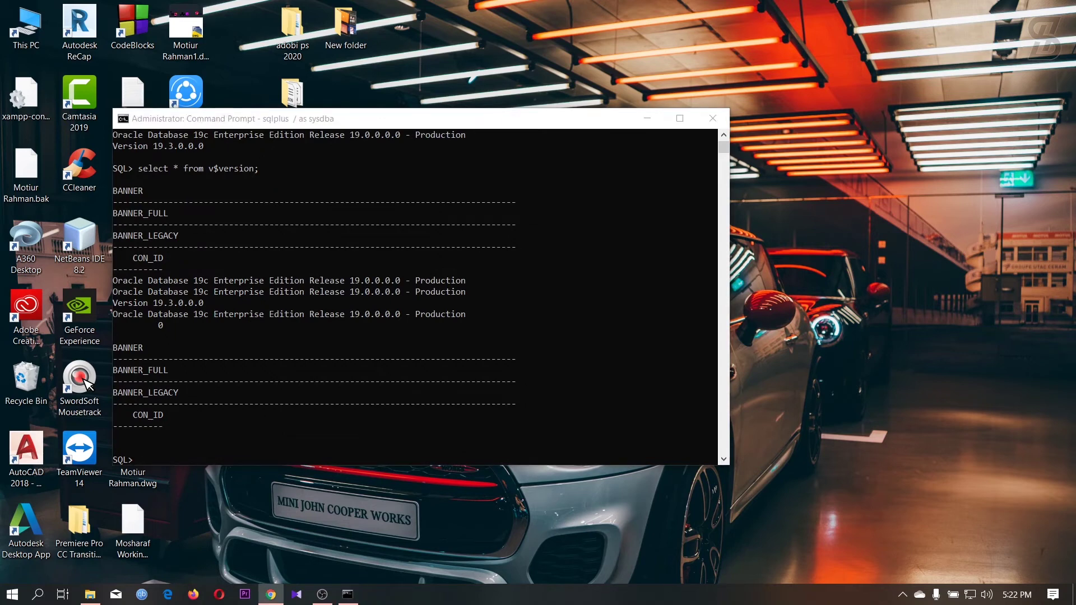
{"action": "left_click", "coordinate": [172, 459]}
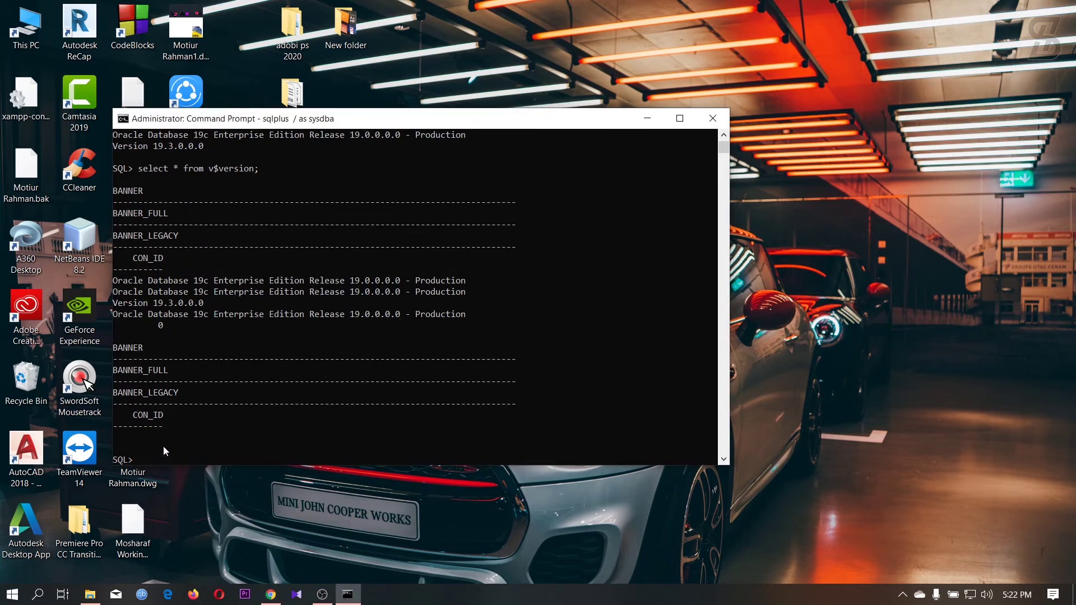
- Maximize the window, query v$database showing ORCL READ WRITE as CDB, and run show pdbs
{"action": "left_click", "coordinate": [679, 117]}
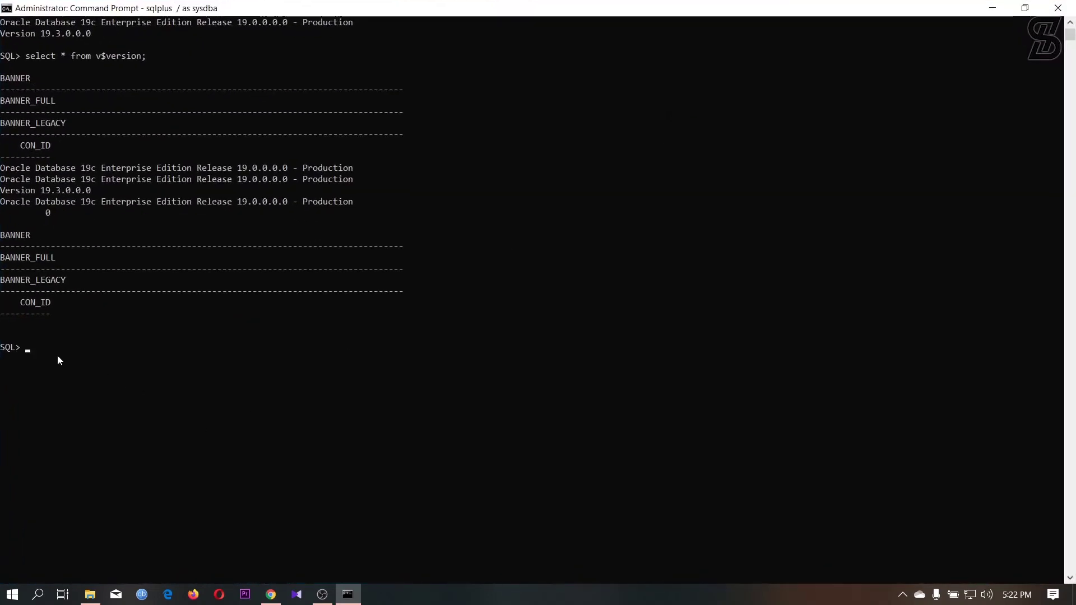
{"action": "type", "text": "ct name"}
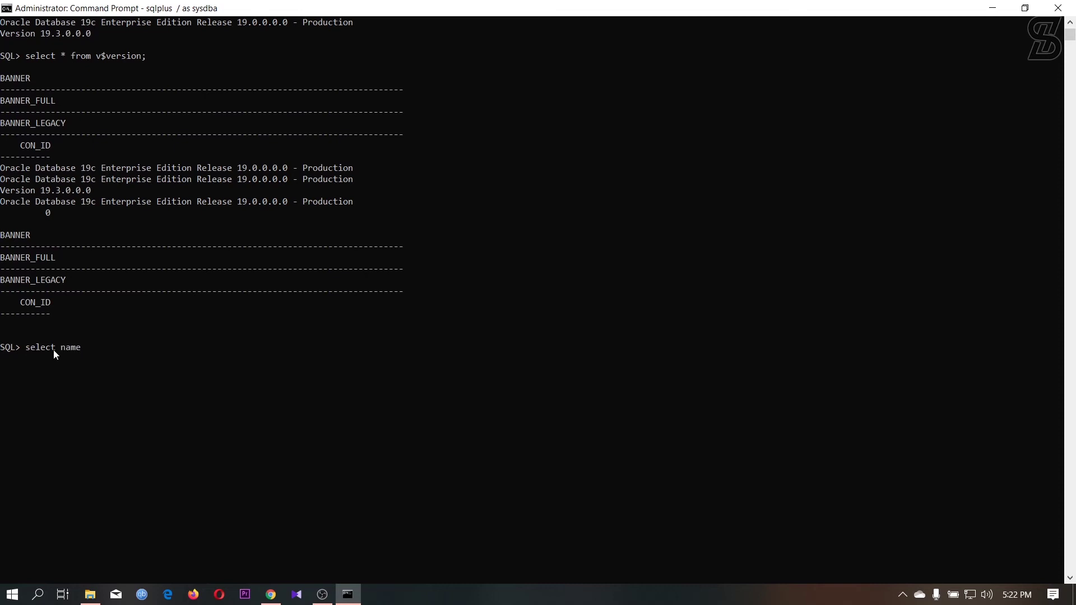
{"action": "type", "text": ", open_mode,c"}
{"action": "type", "text": "db "}
{"action": "type", "text": "from v$database;"}
{"action": "key", "text": "Return"}
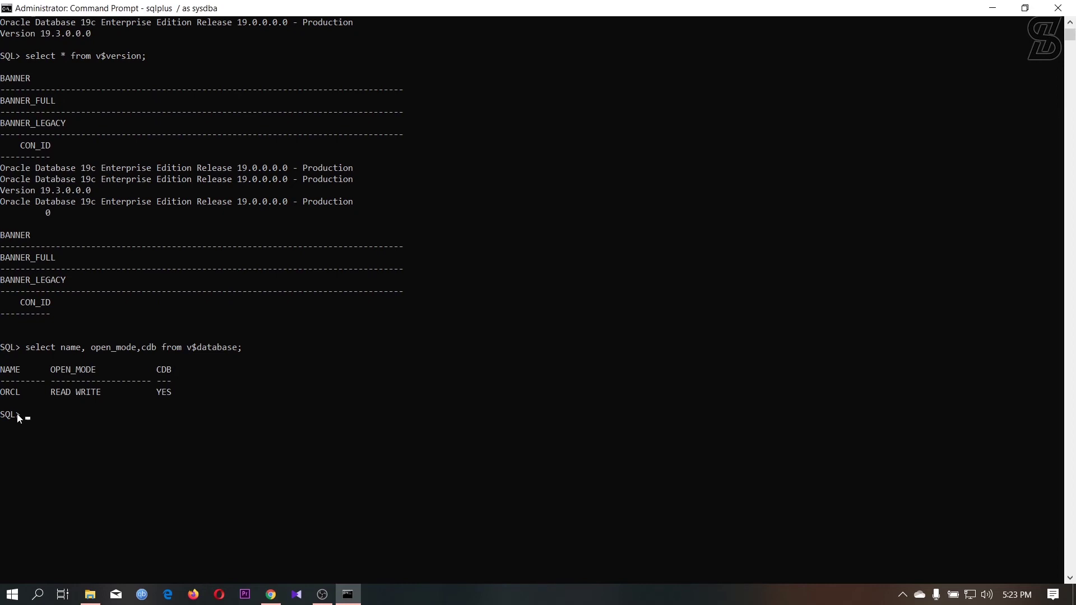
{"action": "type", "text": "show p"}
{"action": "type", "text": "db"}
{"action": "type", "text": "s;"}
{"action": "key", "text": "Return"}
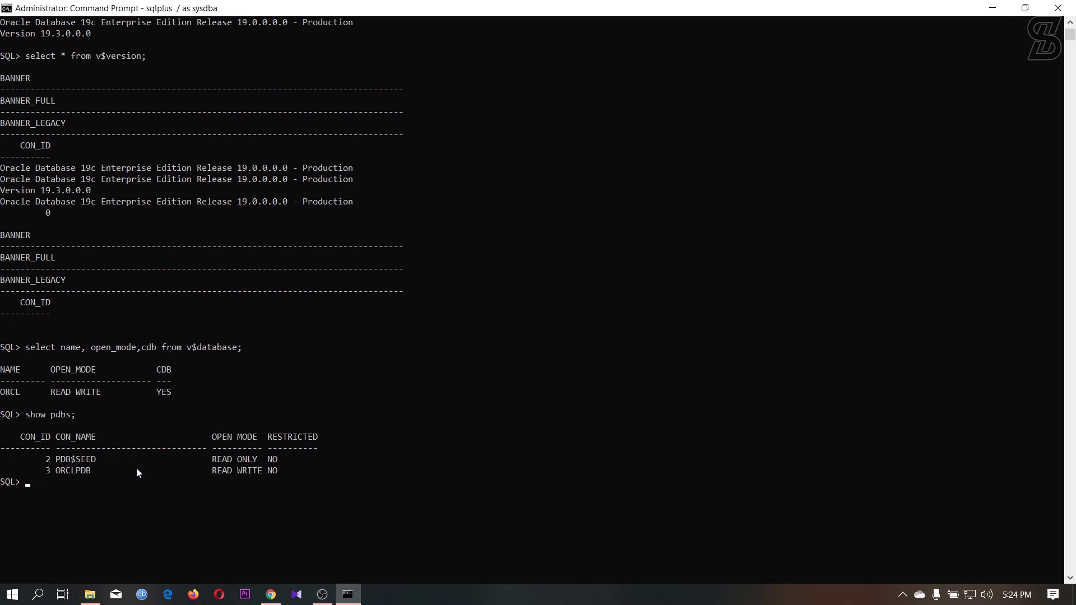
{"action": "key", "text": "alt+Tab"}
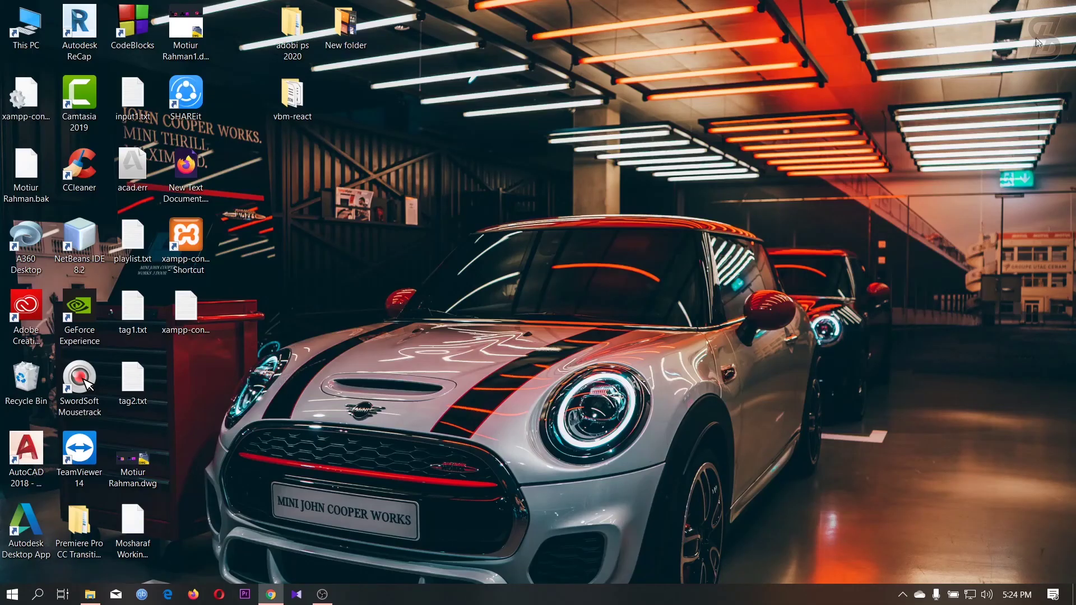
- Launch SQL Plus from the Start menu's Recently added apps, then close its console window
{"action": "left_click", "coordinate": [12, 594]}
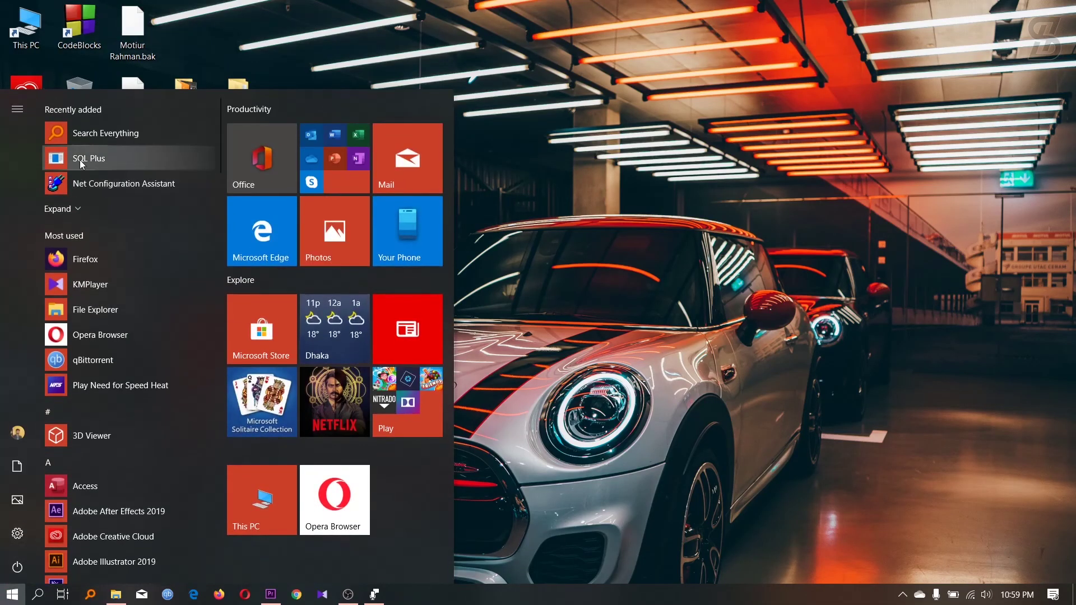
{"action": "left_click", "coordinate": [59, 208]}
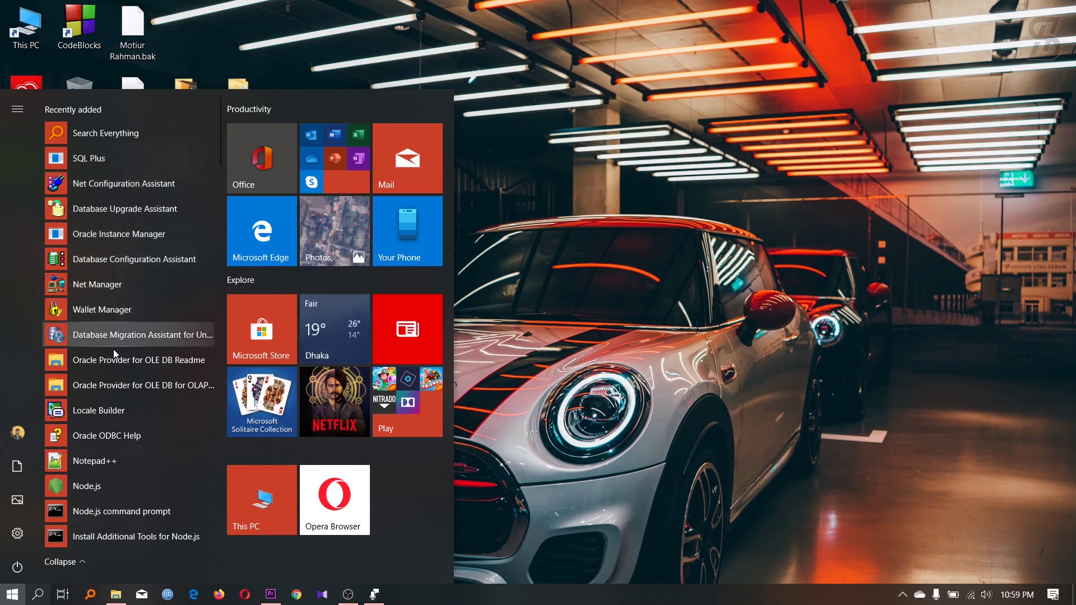
{"action": "left_click", "coordinate": [103, 161]}
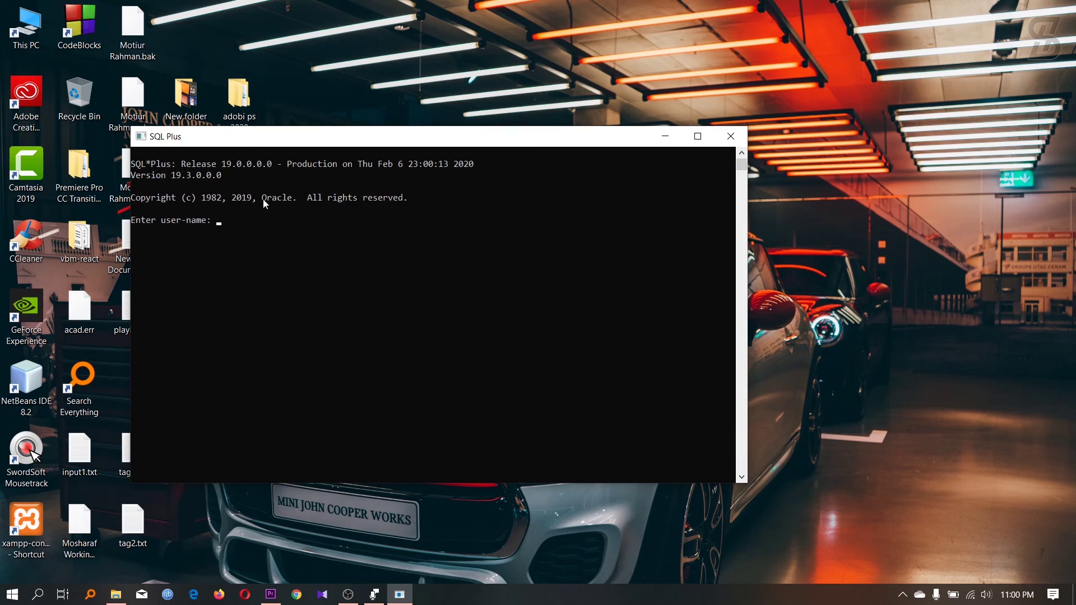
{"action": "left_click_drag", "start_coordinate": [263, 202], "coordinate": [295, 202]}
{"action": "left_click", "coordinate": [234, 221]}
{"action": "left_click", "coordinate": [738, 144]}
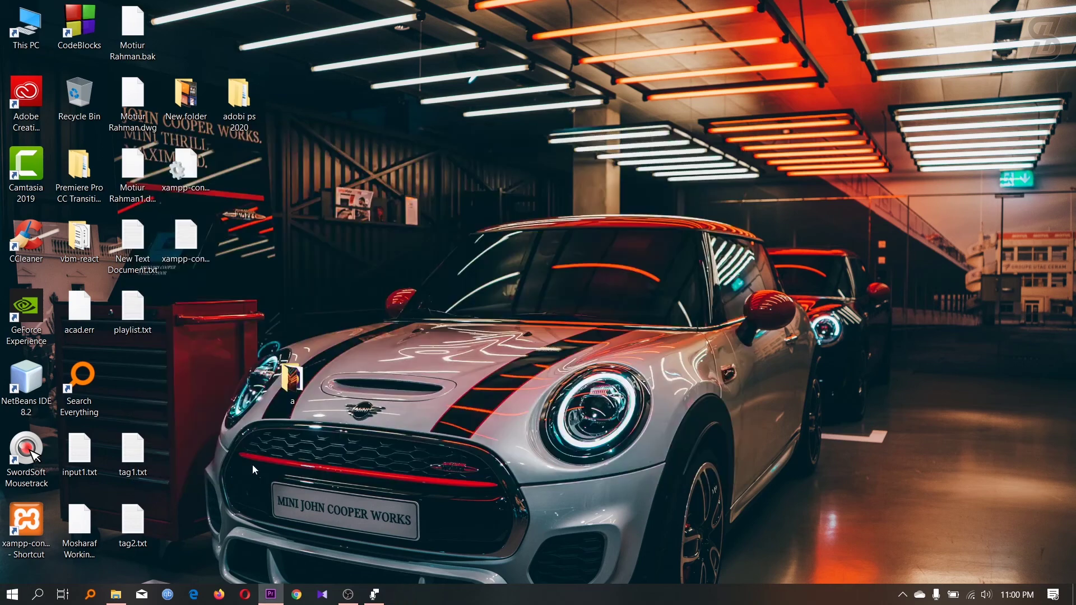
{"action": "left_click", "coordinate": [38, 594]}
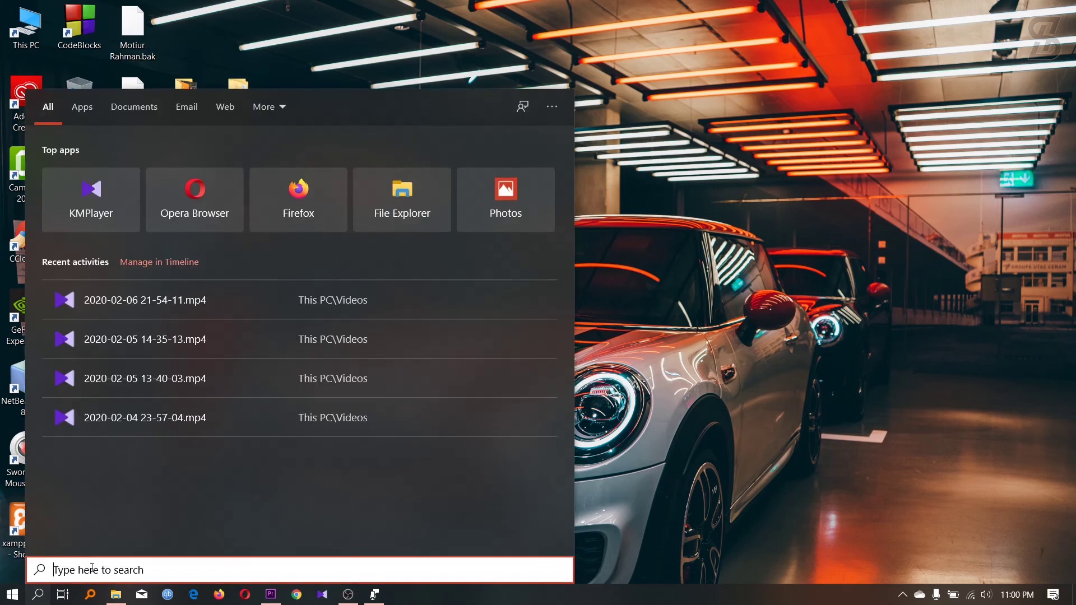
{"action": "type", "text": "sql"}
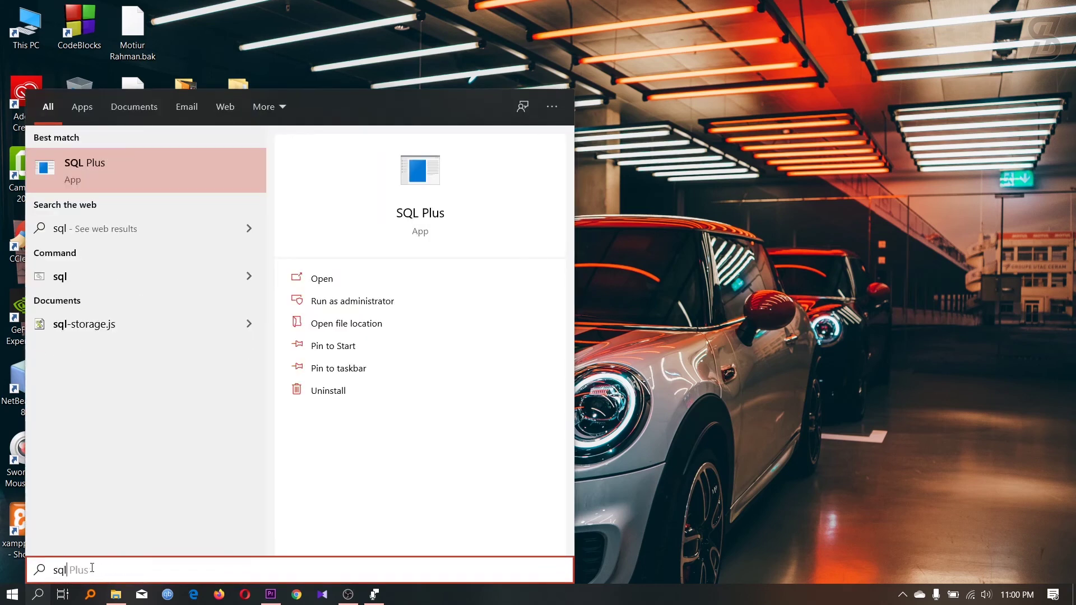
{"action": "left_click", "coordinate": [102, 177]}
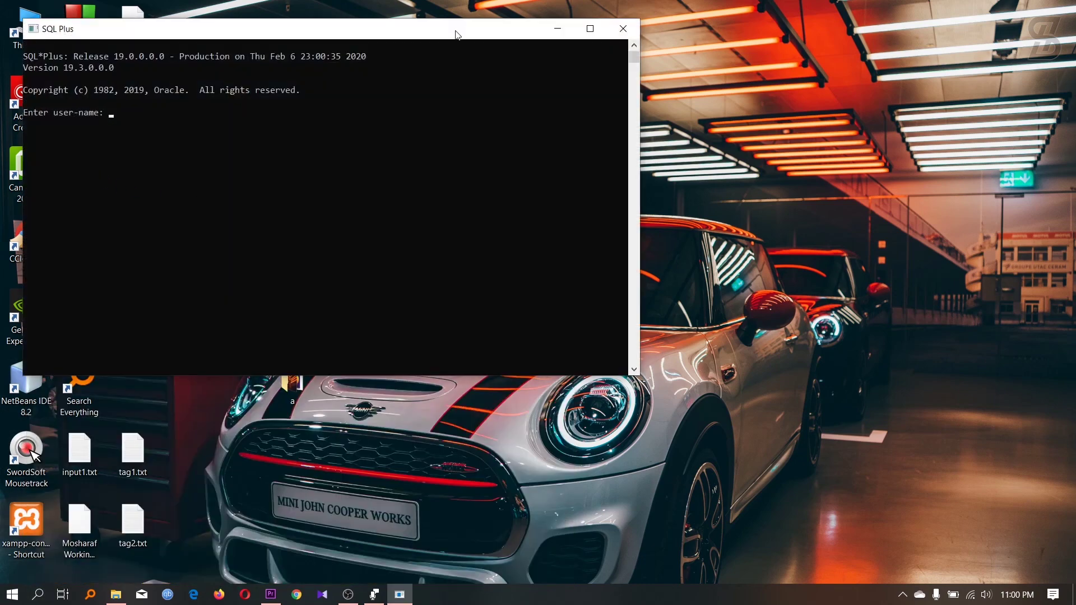
{"action": "left_click_drag", "start_coordinate": [439, 30], "coordinate": [700, 59]}
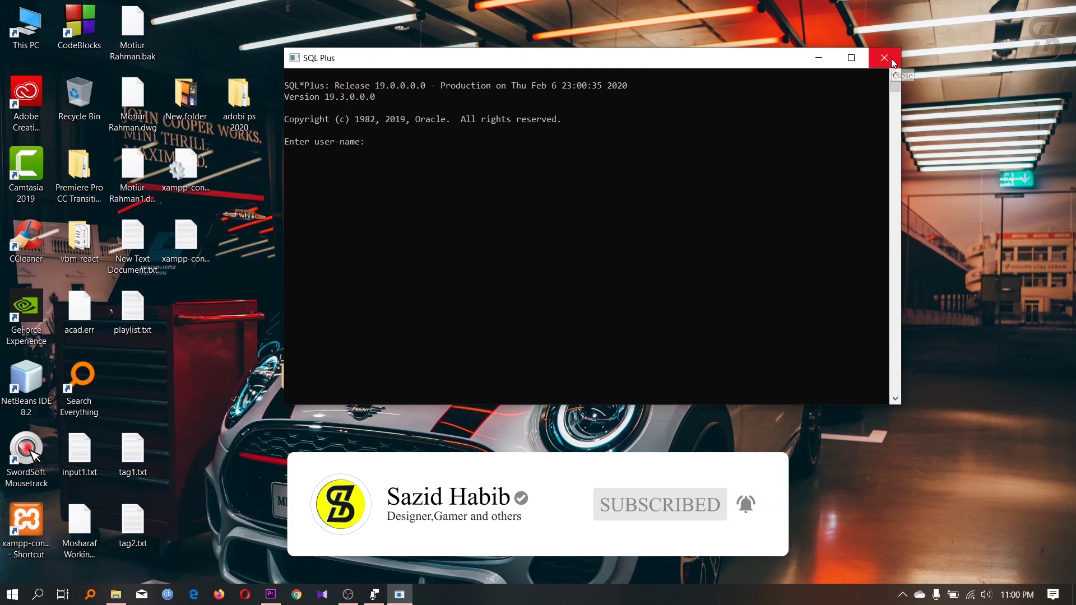
{"action": "left_click", "coordinate": [893, 65]}
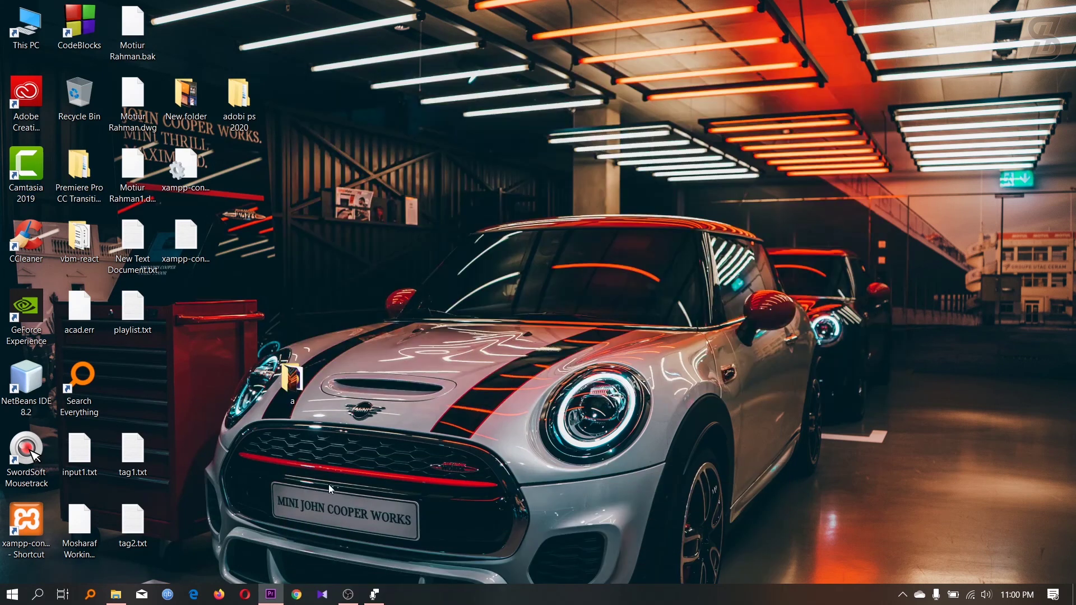